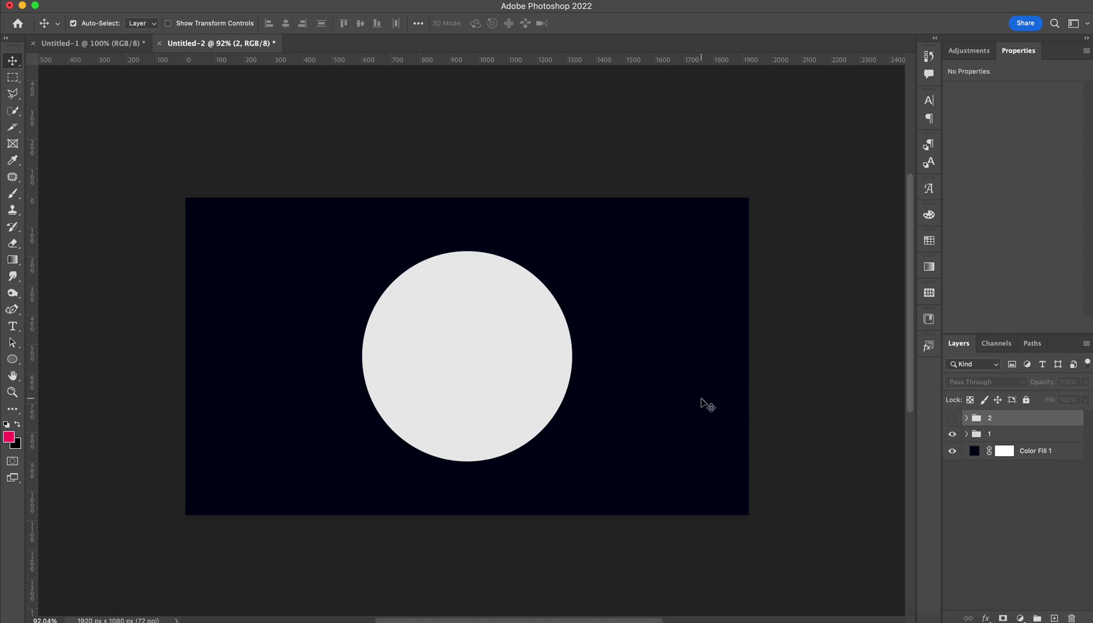
Step: Preview group 2's finished sphere, then delete groups 2 and 1, keeping only Color Fill 1
{"action": "left_click", "coordinate": [952, 418]}
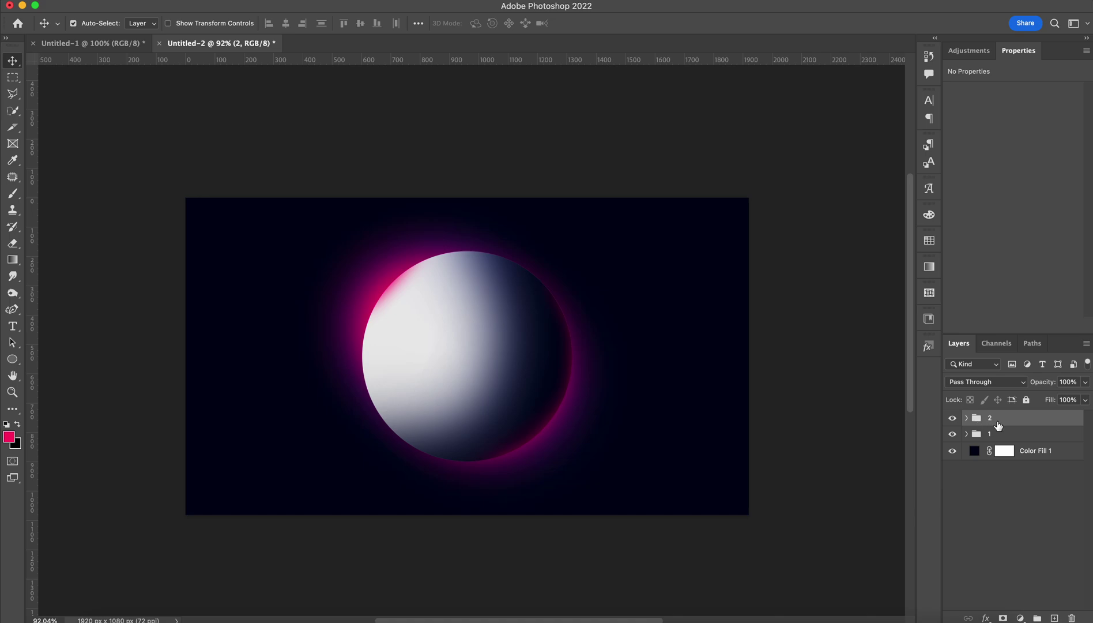
{"action": "key", "text": "Delete"}
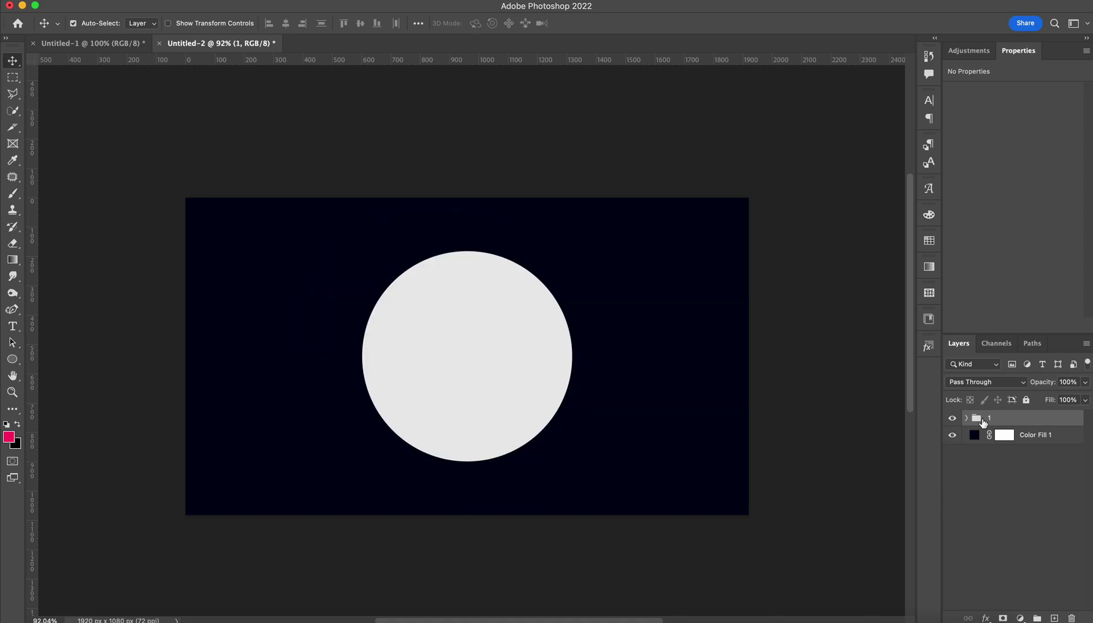
{"action": "key", "text": "Delete"}
{"action": "left_click", "coordinate": [973, 422]}
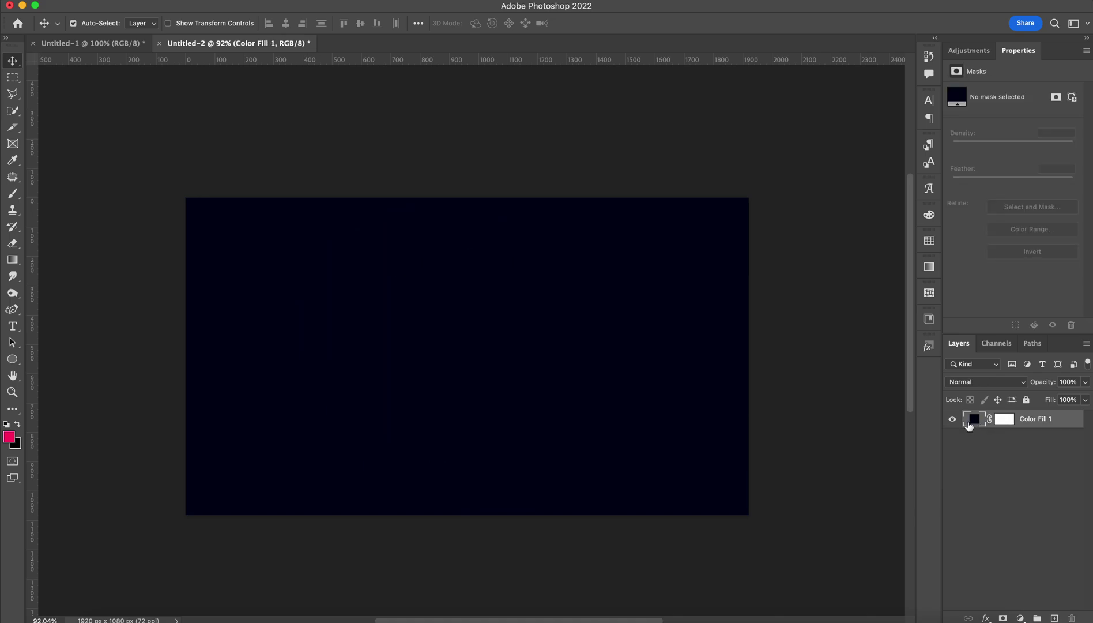
{"action": "left_click", "coordinate": [1021, 618]}
{"action": "left_click", "coordinate": [1045, 337]}
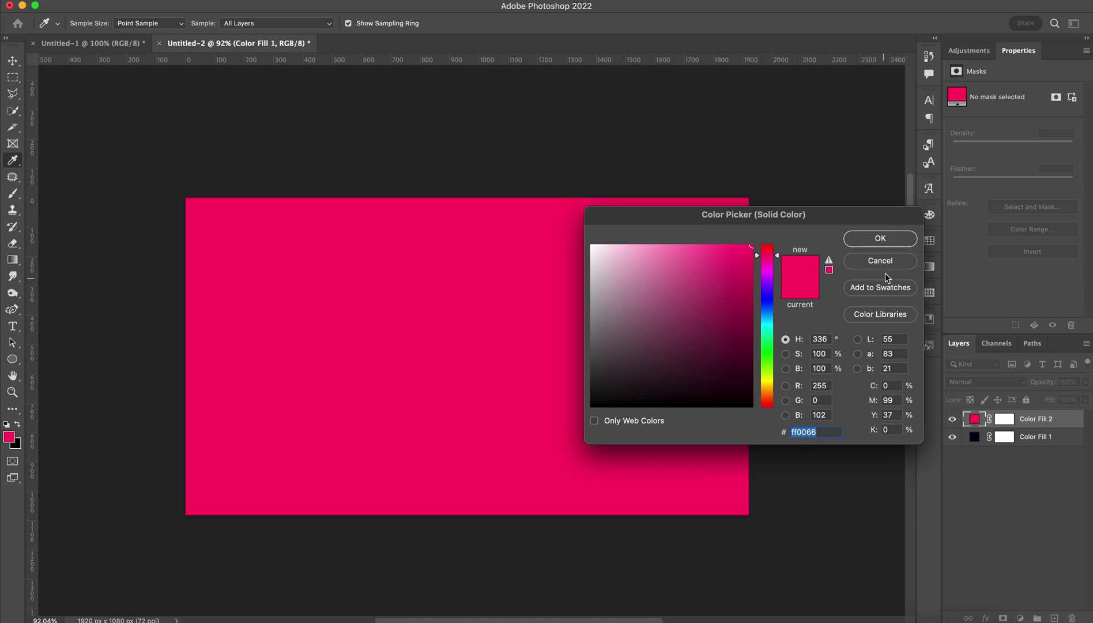
{"action": "left_click", "coordinate": [881, 260]}
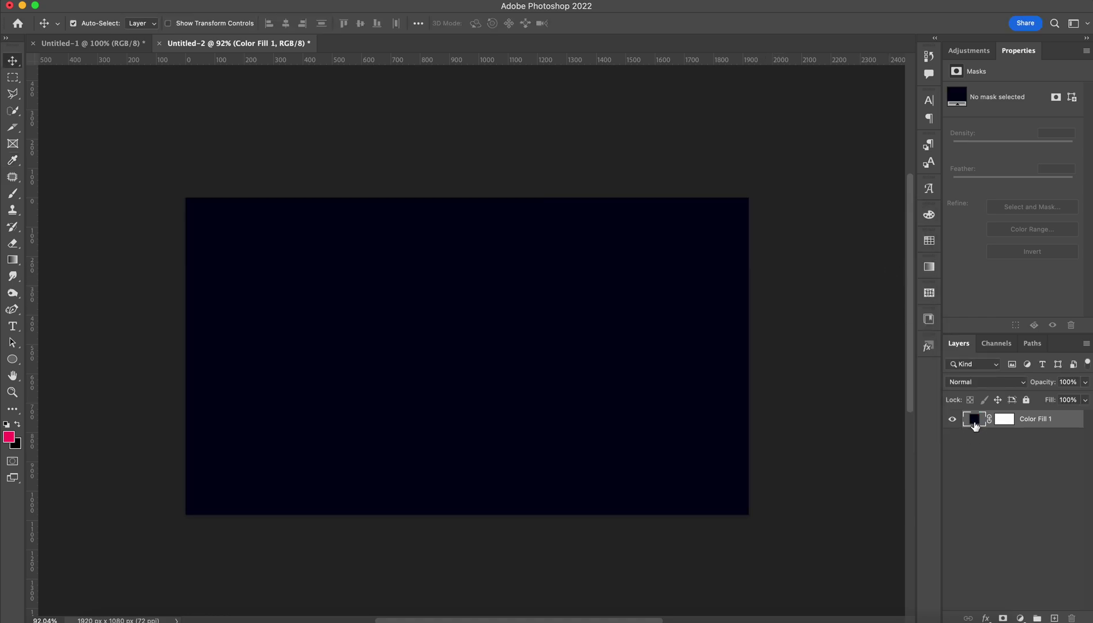
{"action": "double_click", "coordinate": [975, 420]}
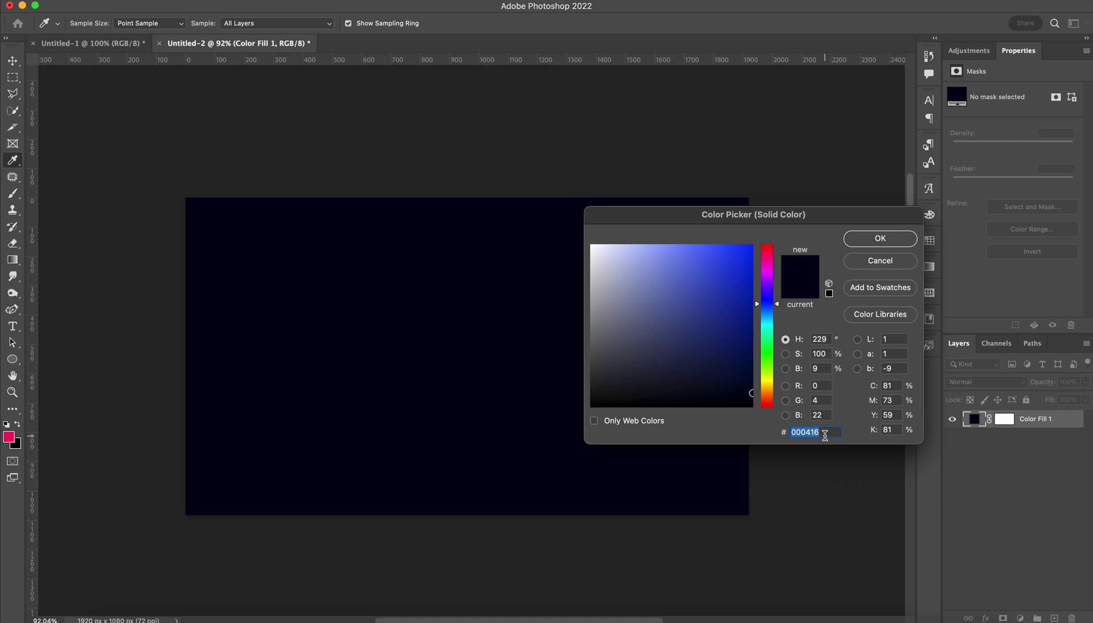
{"action": "key", "text": "Return"}
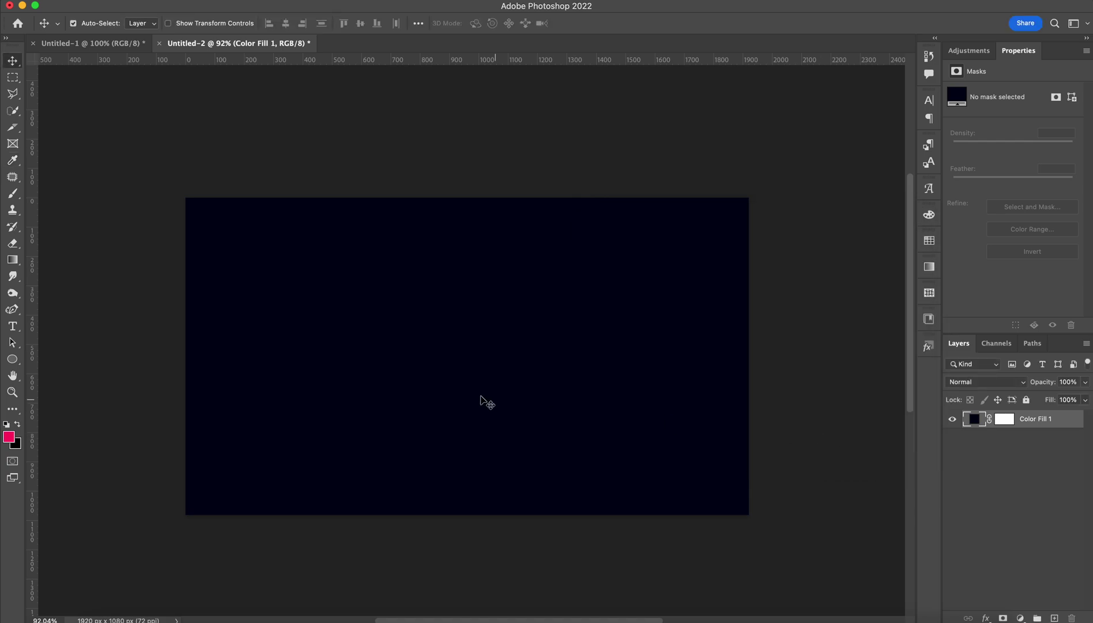
Step: Select the Ellipse tool and set its shape fill to pure white
{"action": "left_click", "coordinate": [15, 364]}
{"action": "left_click", "coordinate": [142, 24]}
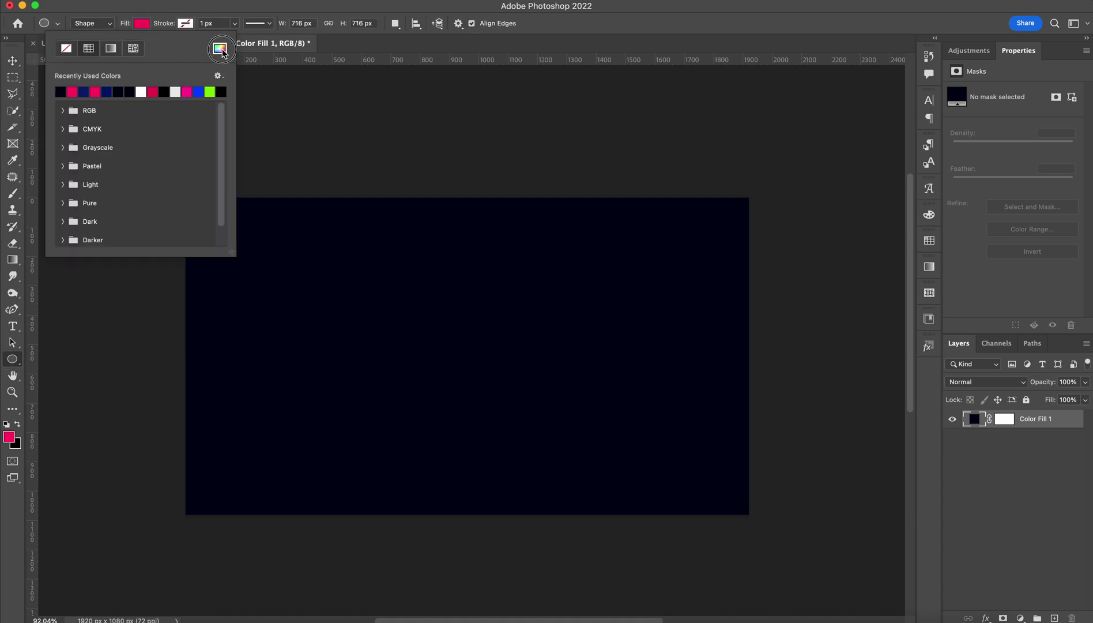
{"action": "left_click", "coordinate": [220, 48]}
{"action": "left_click", "coordinate": [593, 247]}
{"action": "key", "text": "Return"}
{"action": "left_click", "coordinate": [148, 27]}
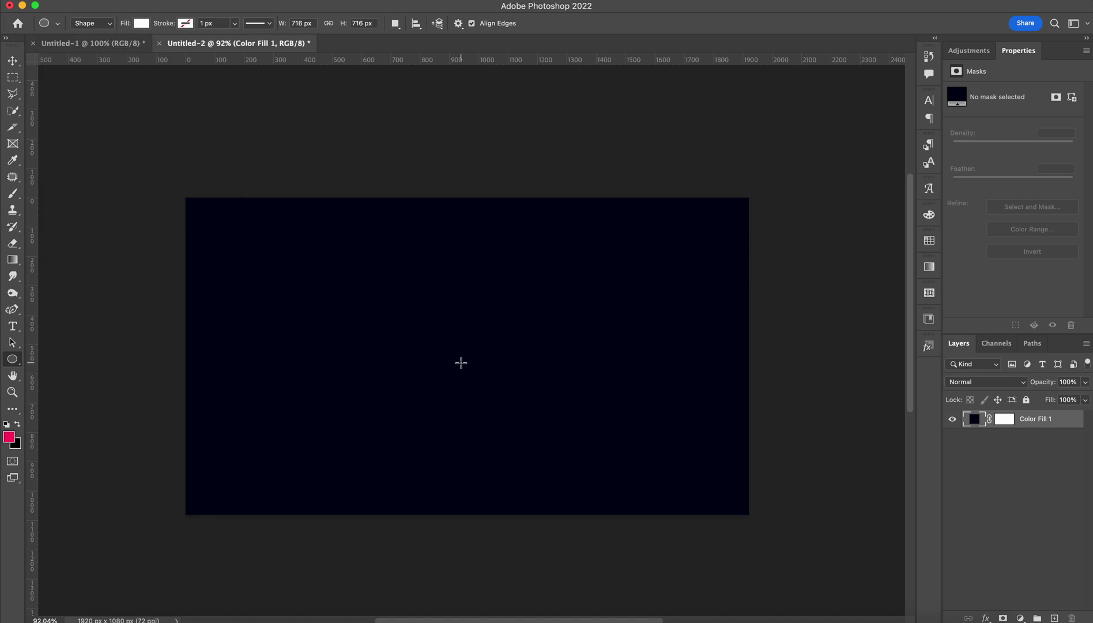
Step: Draw a white circle and move it to the centre of the canvas
{"action": "left_click_drag", "start_coordinate": [459, 361], "coordinate": [580, 466]}
{"action": "key", "text": "v"}
{"action": "mouse_move", "coordinate": [491, 411]}
{"action": "left_mouse_down"}
{"action": "mouse_move", "coordinate": [499, 402]}
{"action": "mouse_move", "coordinate": [484, 400]}
{"action": "left_mouse_up"}
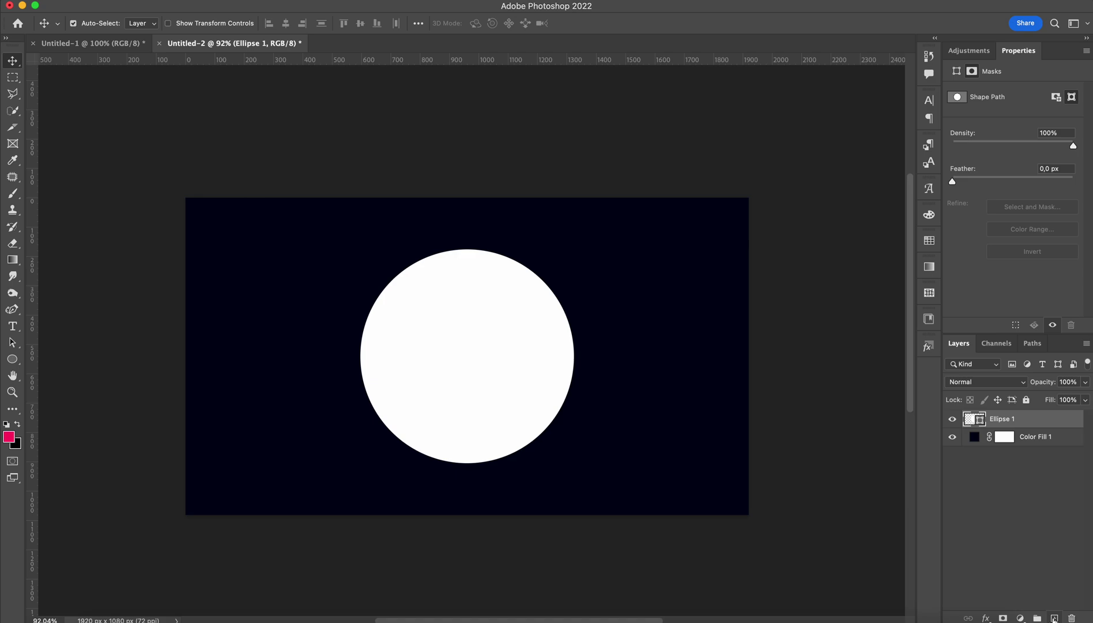
Step: Add a new Layer 1 above the circle and clip it to Ellipse 1
{"action": "left_click", "coordinate": [1055, 618]}
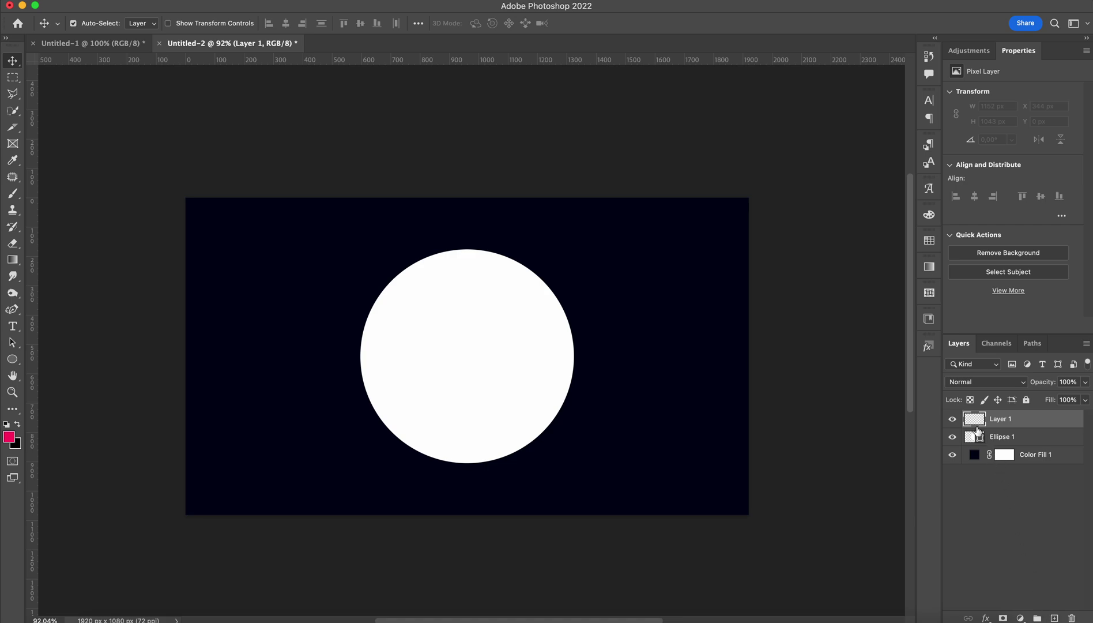
{"action": "left_click_drag", "start_coordinate": [978, 430], "coordinate": [1004, 428]}
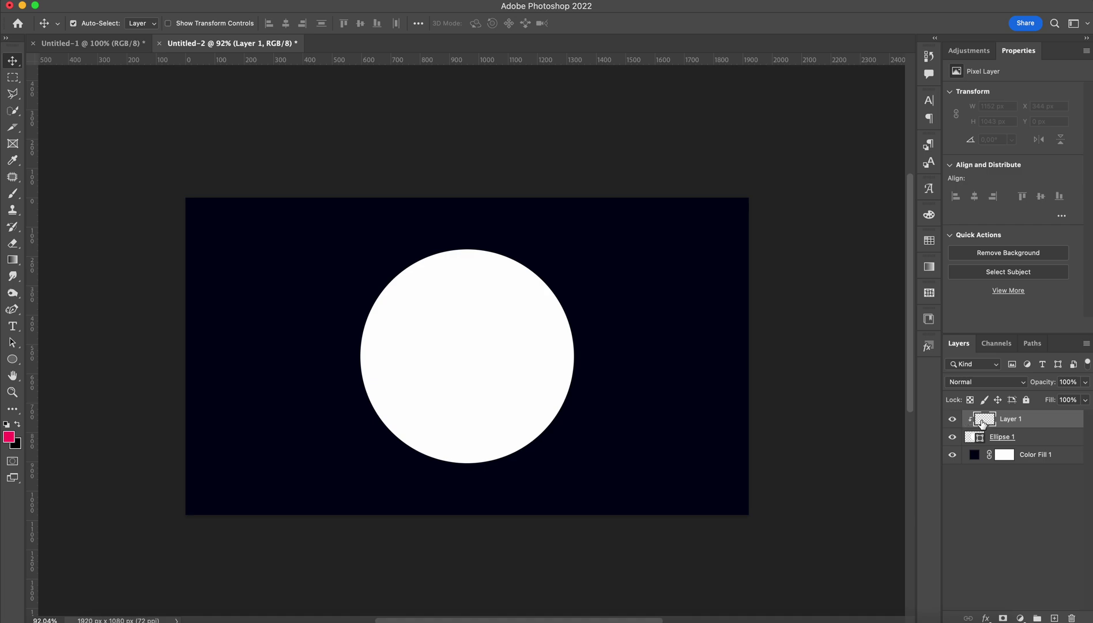
{"action": "left_click", "coordinate": [953, 437]}
{"action": "left_click", "coordinate": [953, 437]}
Step: Sample the navy background and paint shading on the sphere's lower right with a 565 px Soft Round brush
{"action": "key", "text": "i"}
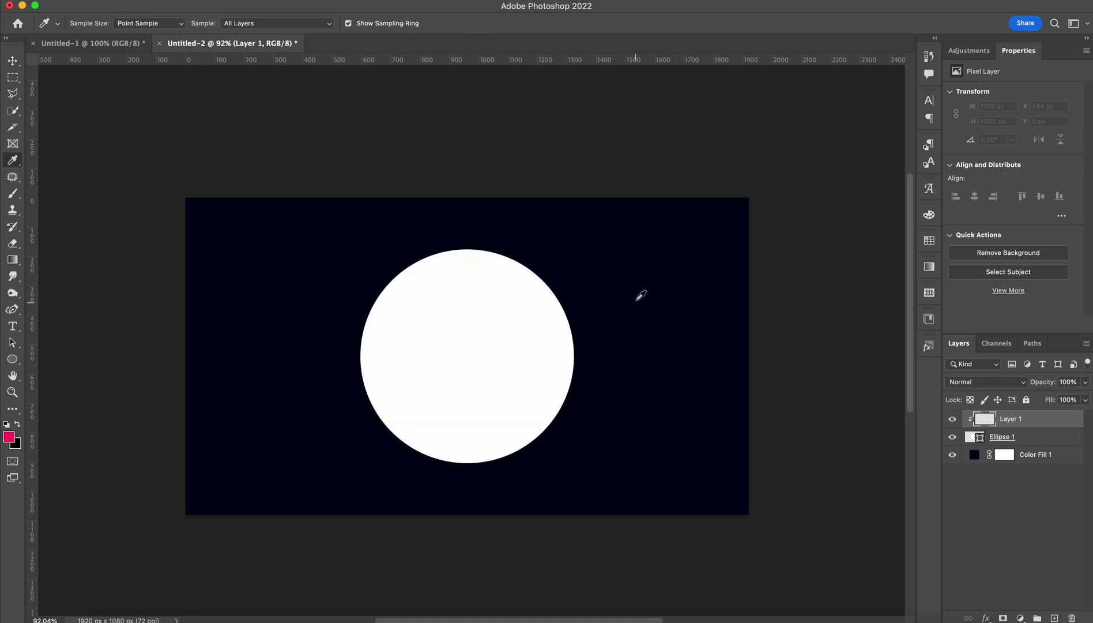
{"action": "left_click", "coordinate": [618, 271]}
{"action": "key", "text": "b"}
{"action": "mouse_move", "coordinate": [637, 297]}
{"action": "left_mouse_down"}
{"action": "mouse_move", "coordinate": [649, 297]}
{"action": "mouse_move", "coordinate": [652, 246]}
{"action": "left_mouse_up"}
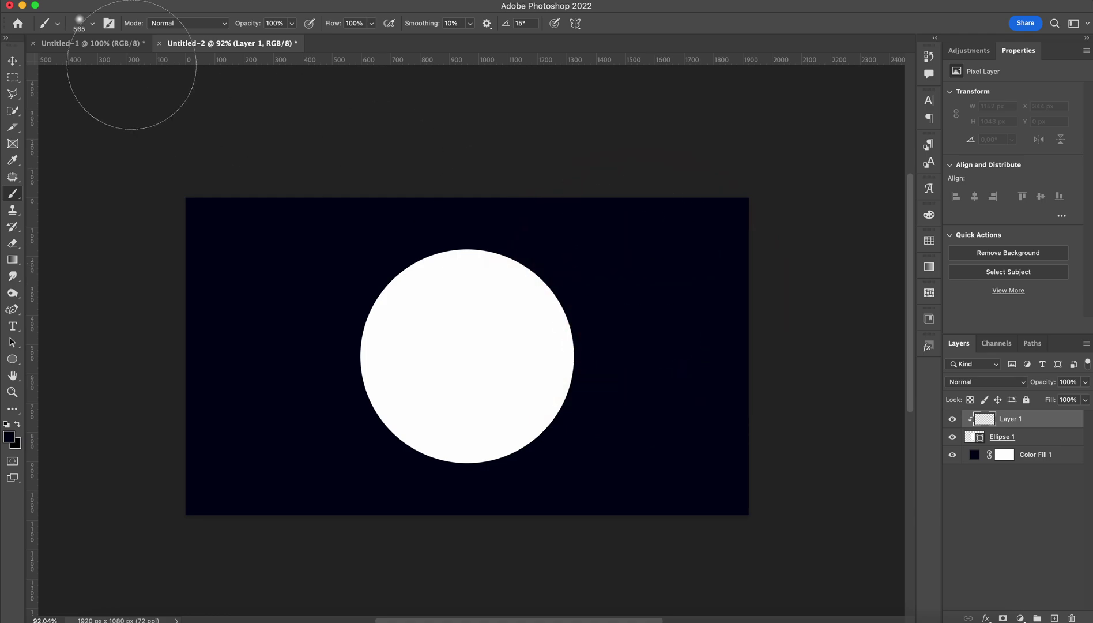
{"action": "left_click", "coordinate": [92, 23]}
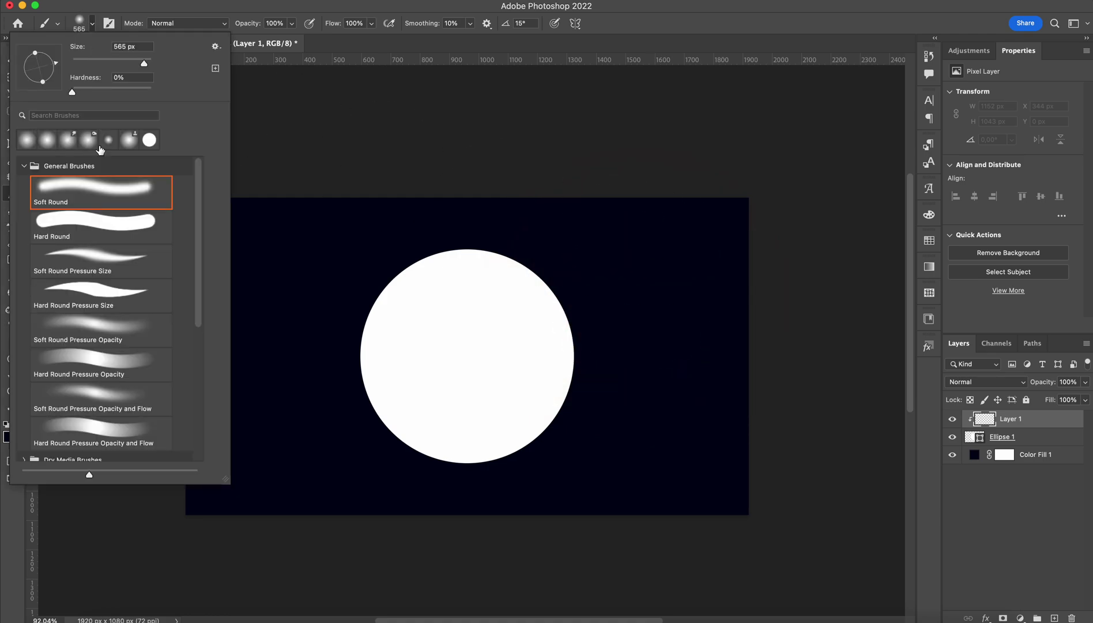
{"action": "left_click", "coordinate": [99, 189]}
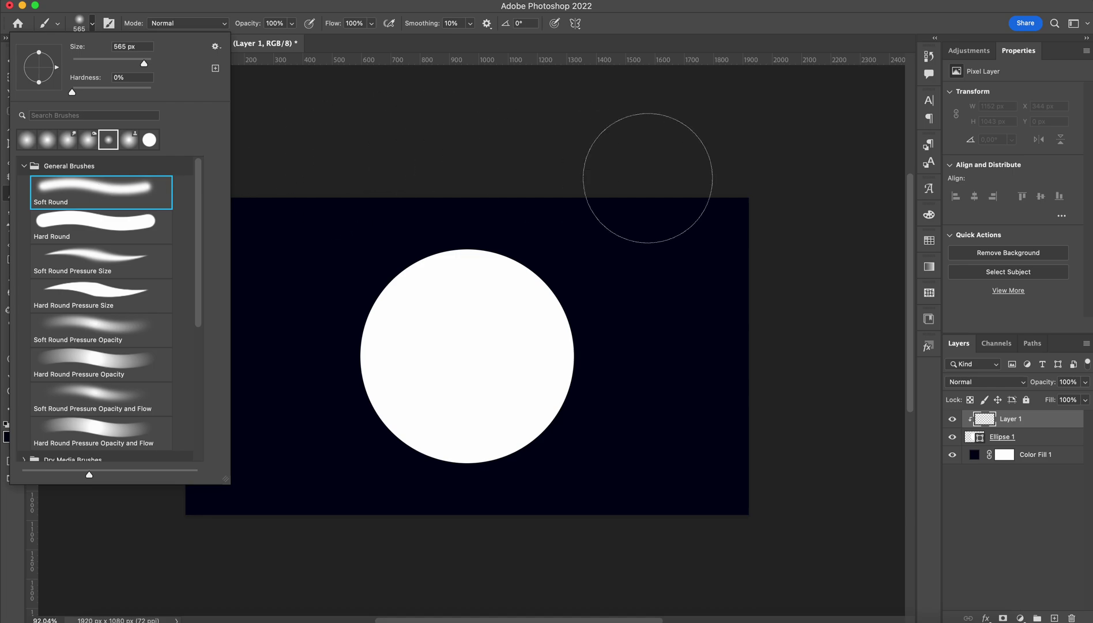
{"action": "mouse_move", "coordinate": [629, 247]}
{"action": "left_mouse_down"}
{"action": "mouse_move", "coordinate": [631, 371]}
{"action": "mouse_move", "coordinate": [617, 400]}
{"action": "mouse_move", "coordinate": [535, 475]}
{"action": "mouse_move", "coordinate": [403, 501]}
{"action": "mouse_move", "coordinate": [456, 503]}
{"action": "mouse_move", "coordinate": [562, 452]}
{"action": "mouse_move", "coordinate": [611, 355]}
{"action": "mouse_move", "coordinate": [610, 293]}
{"action": "mouse_move", "coordinate": [593, 250]}
{"action": "mouse_move", "coordinate": [611, 310]}
{"action": "mouse_move", "coordinate": [588, 438]}
{"action": "mouse_move", "coordinate": [558, 479]}
{"action": "mouse_move", "coordinate": [449, 525]}
{"action": "left_mouse_up"}
Step: Add a new clipped Layer 2 above Ellipse 1 and set the foreground to deep blue #001679
{"action": "left_click", "coordinate": [1033, 442]}
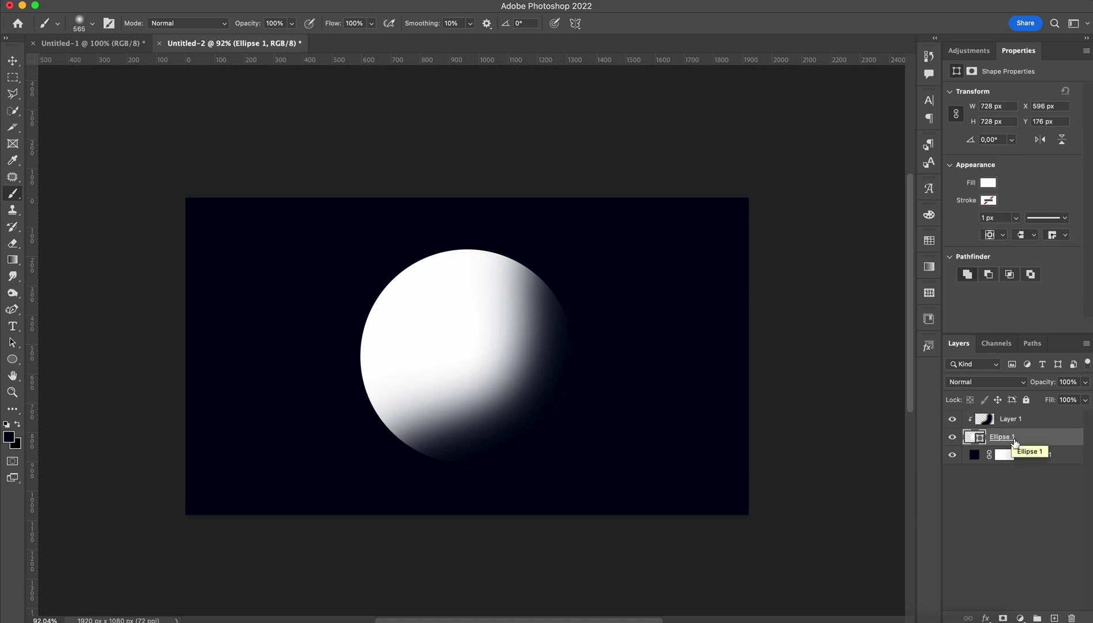
{"action": "left_click", "coordinate": [1055, 618]}
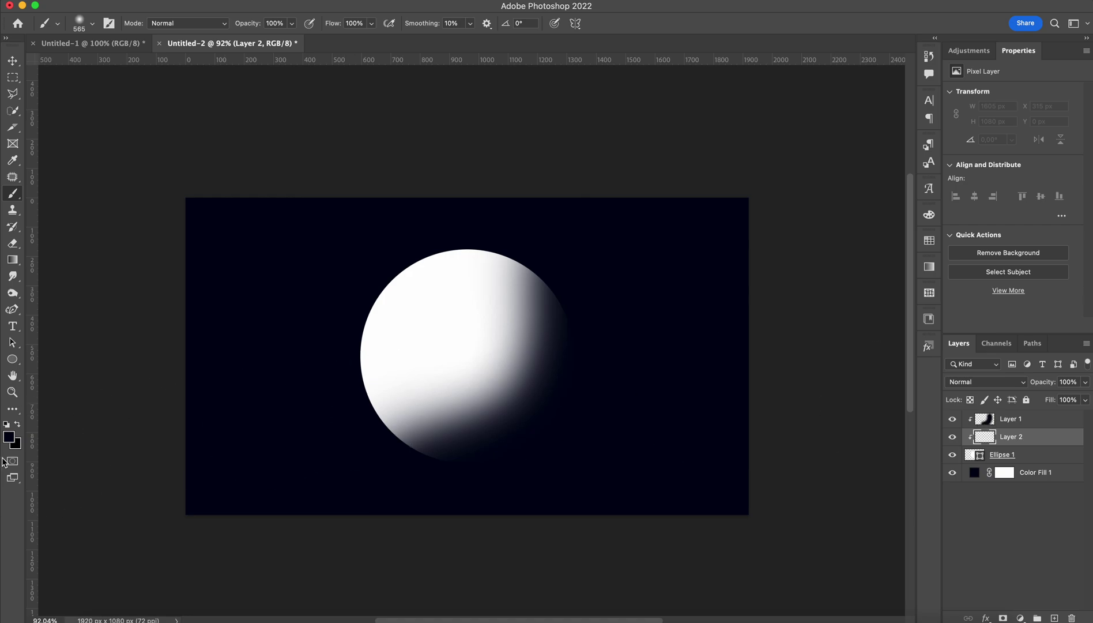
{"action": "left_click", "coordinate": [9, 440]}
{"action": "left_click_drag", "start_coordinate": [749, 348], "coordinate": [756, 329]}
{"action": "left_click", "coordinate": [862, 238]}
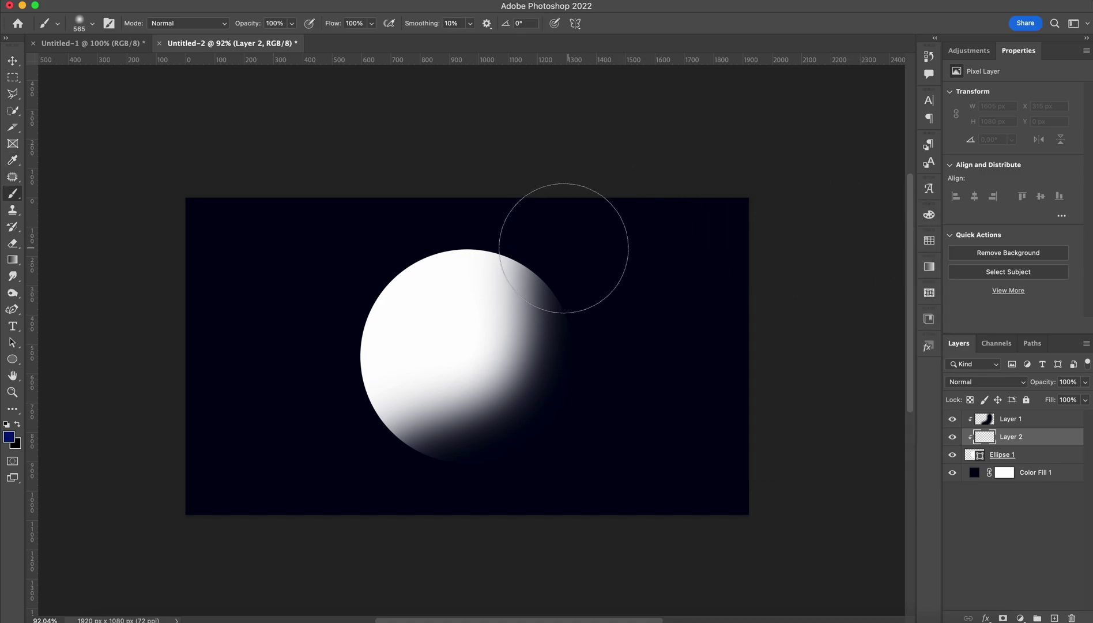
Step: Paint blue shading down the sphere's right edge and along its lower edge
{"action": "mouse_move", "coordinate": [551, 208]}
{"action": "left_mouse_down"}
{"action": "mouse_move", "coordinate": [579, 260]}
{"action": "mouse_move", "coordinate": [579, 340]}
{"action": "mouse_move", "coordinate": [542, 448]}
{"action": "mouse_move", "coordinate": [497, 482]}
{"action": "mouse_move", "coordinate": [436, 502]}
{"action": "mouse_move", "coordinate": [329, 518]}
{"action": "left_mouse_up"}
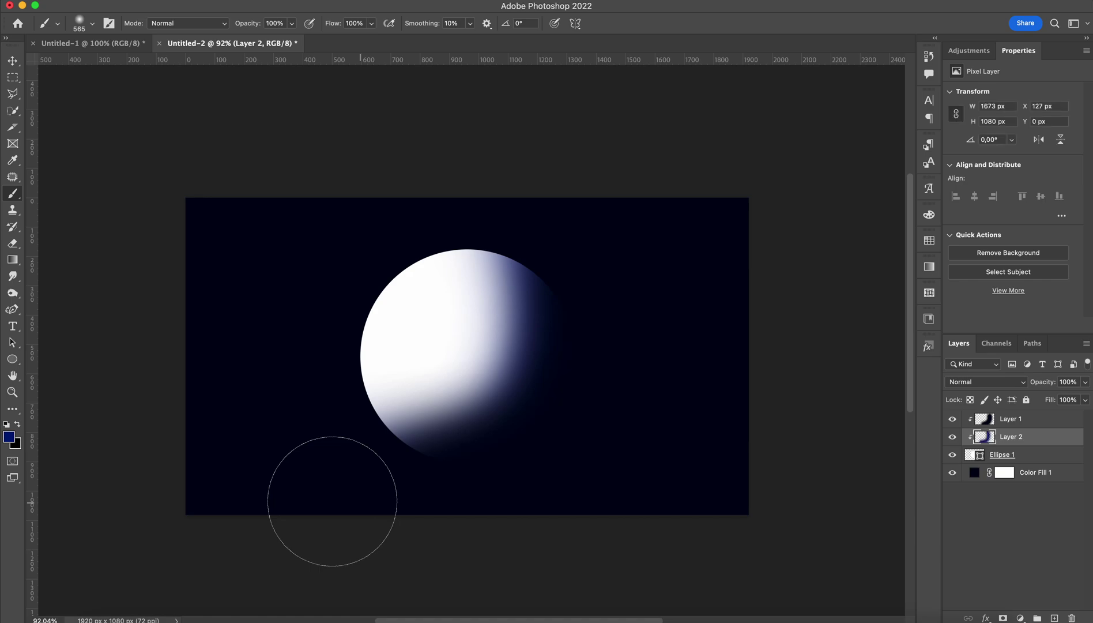
{"action": "mouse_move", "coordinate": [332, 501]}
{"action": "left_mouse_down"}
{"action": "mouse_move", "coordinate": [356, 488]}
{"action": "mouse_move", "coordinate": [558, 497]}
{"action": "mouse_move", "coordinate": [595, 485]}
{"action": "left_mouse_up"}
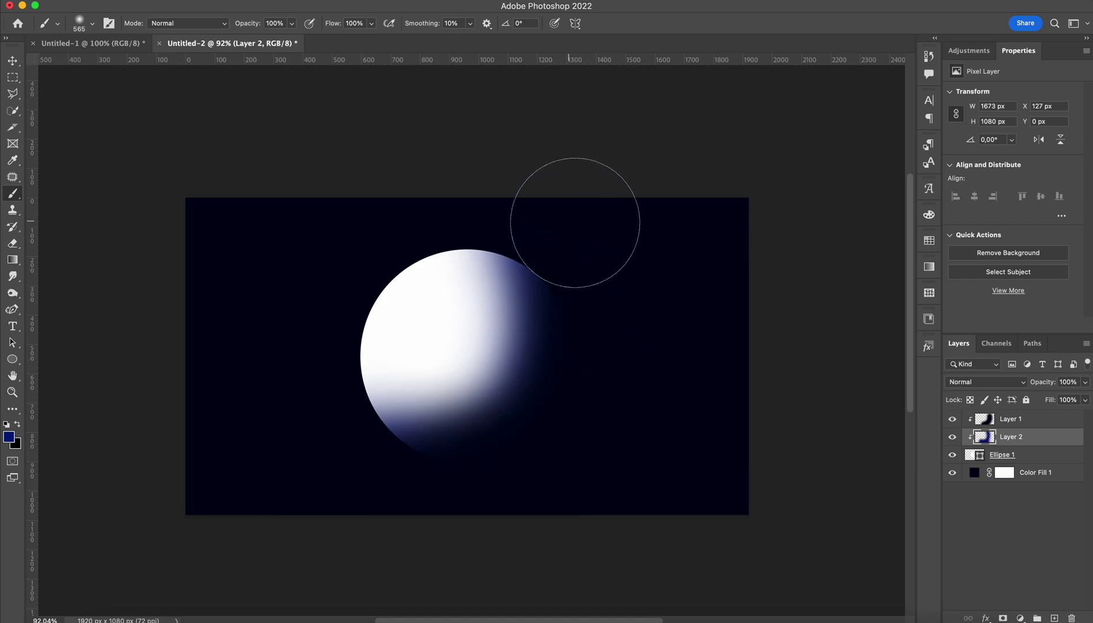
{"action": "key", "text": "v"}
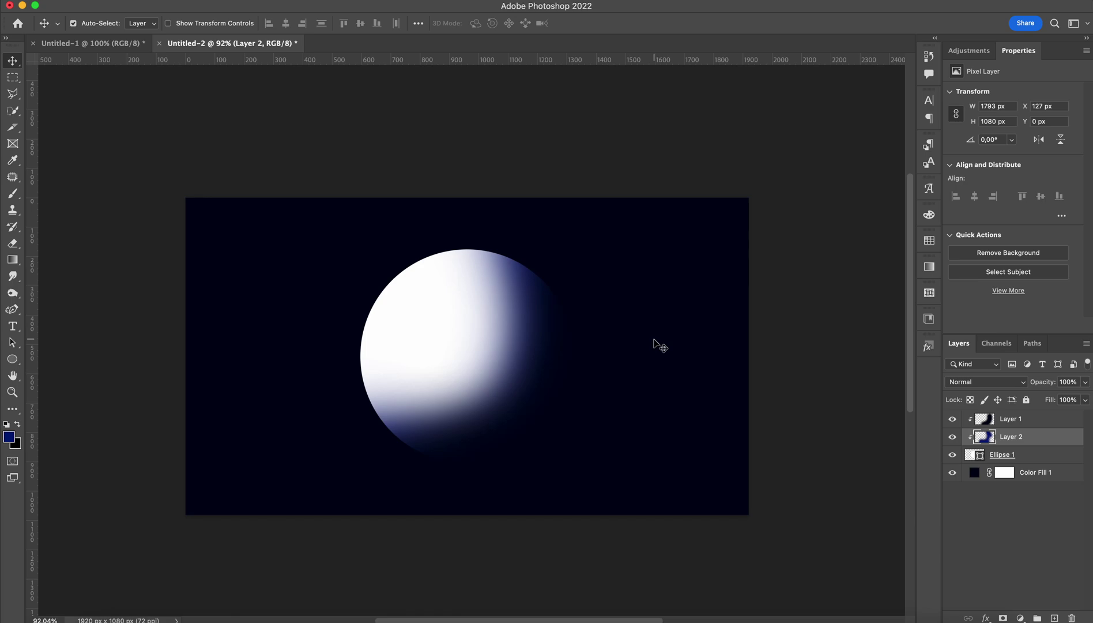
Step: Add a new Layer 3 on top of the stack and clip it to the sphere
{"action": "left_click", "coordinate": [1025, 426]}
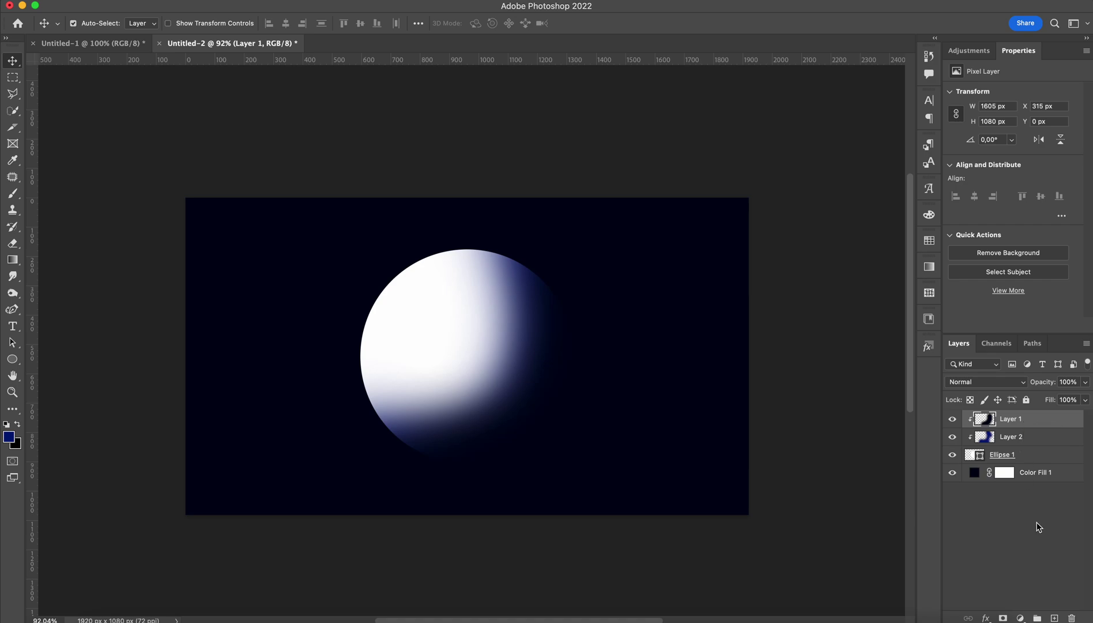
{"action": "left_click", "coordinate": [1055, 617]}
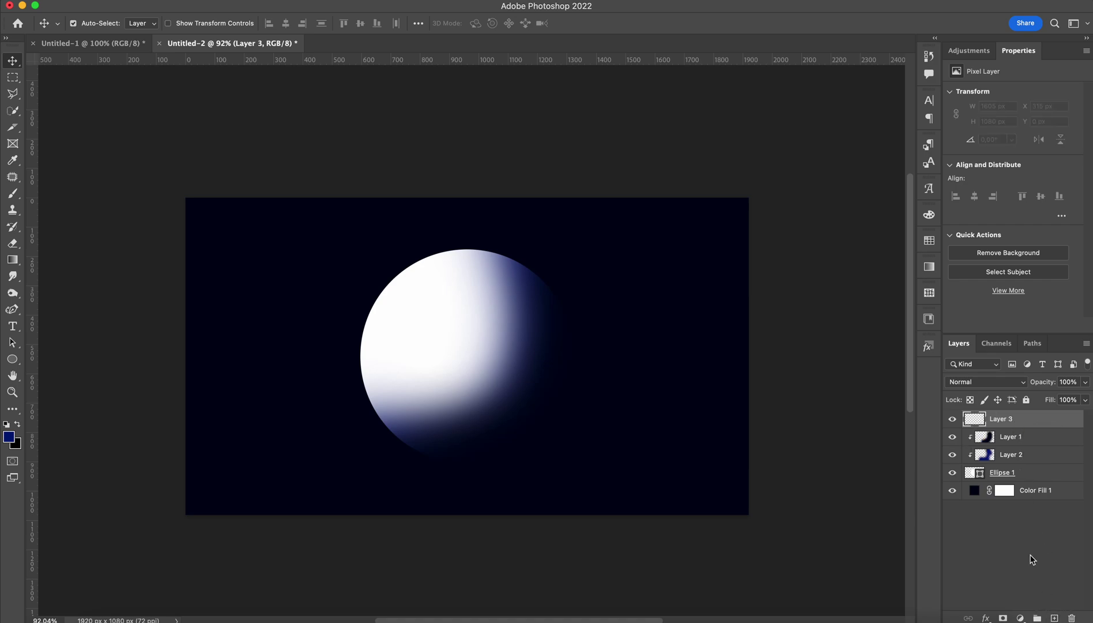
{"action": "left_click", "coordinate": [991, 428], "text": "alt"}
Step: Set the foreground colour to bright pink #ff007e and switch to the brush
{"action": "left_click", "coordinate": [9, 437]}
{"action": "left_click_drag", "start_coordinate": [774, 280], "coordinate": [767, 263]}
{"action": "left_click", "coordinate": [751, 245]}
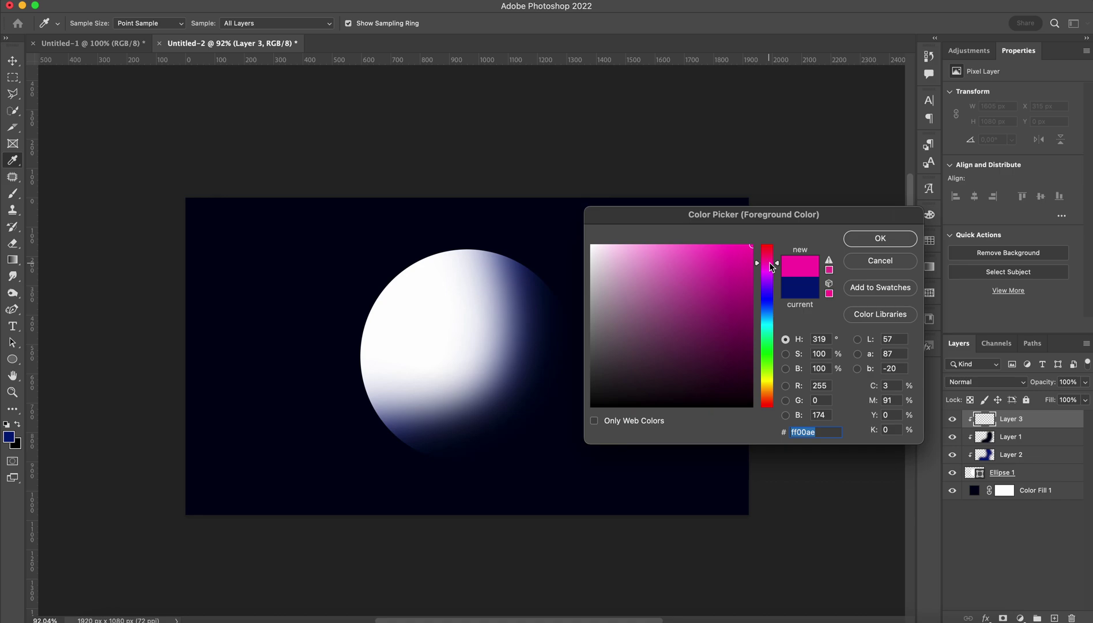
{"action": "left_click_drag", "start_coordinate": [770, 261], "coordinate": [770, 256]}
{"action": "left_click", "coordinate": [879, 238]}
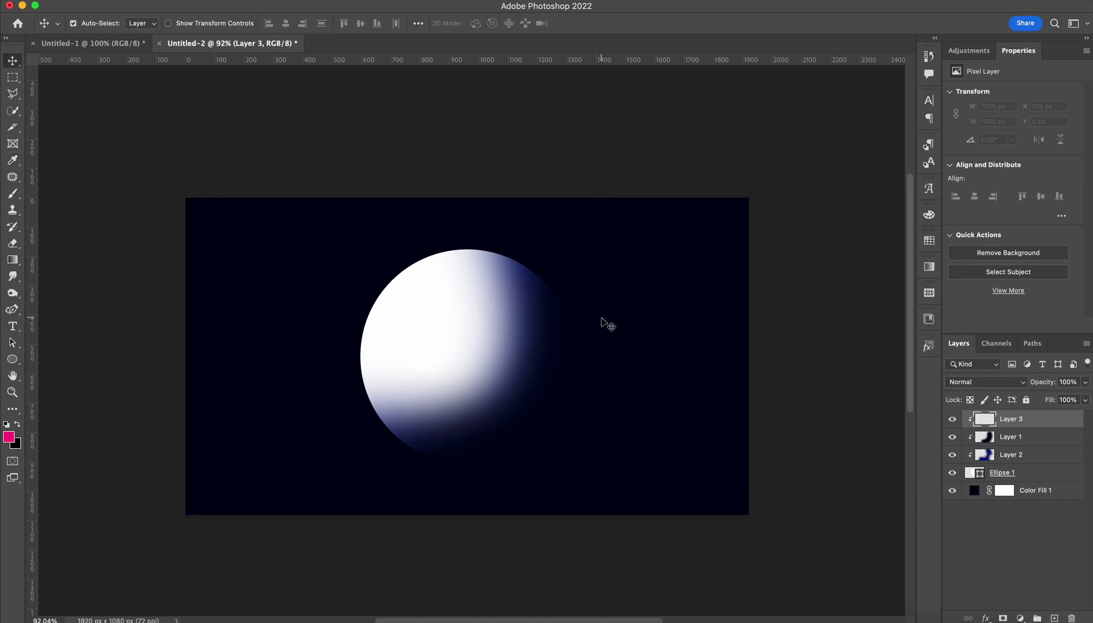
{"action": "key", "text": "b"}
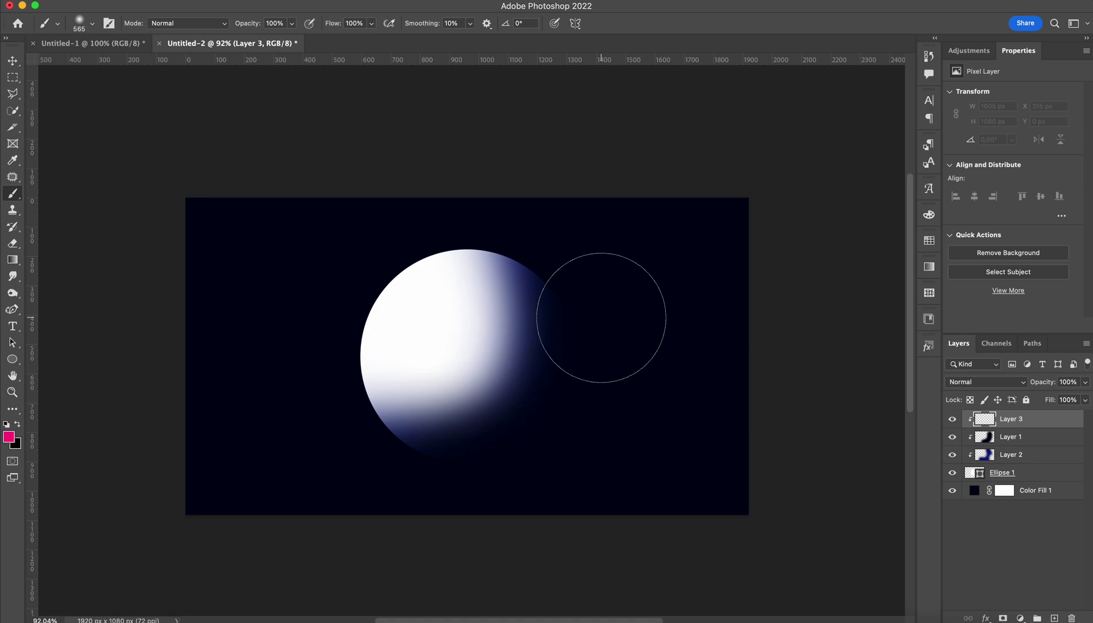
Step: Paint a pink rim light on the right edge and upper-left rim with a smaller brush at 16% opacity
{"action": "left_click_drag", "start_coordinate": [659, 300], "coordinate": [544, 295]}
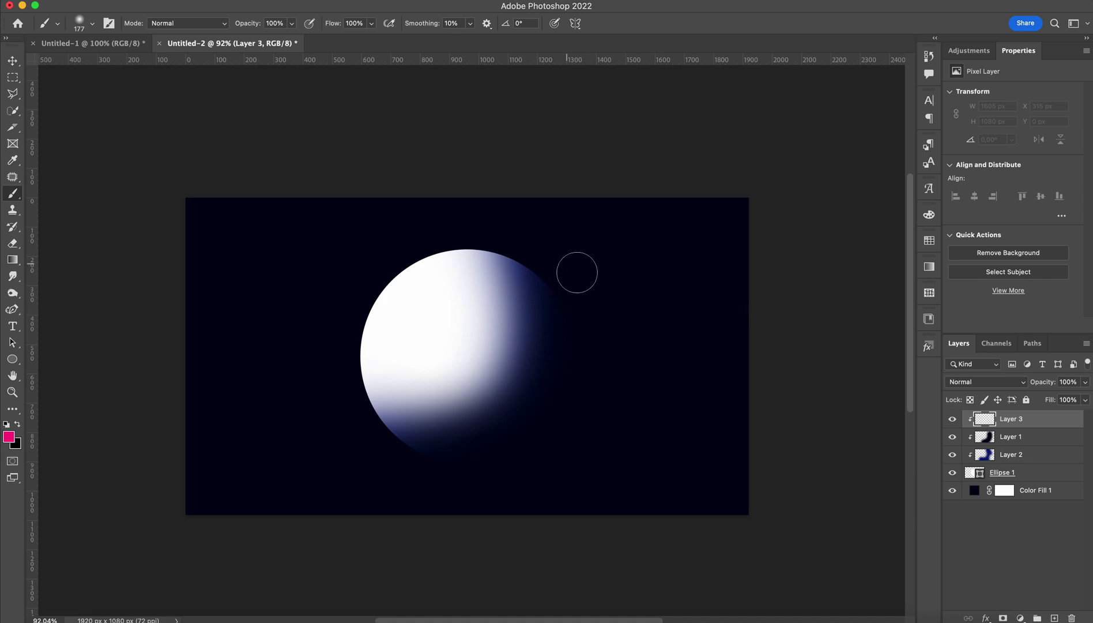
{"action": "mouse_move", "coordinate": [577, 272]}
{"action": "left_mouse_down"}
{"action": "mouse_move", "coordinate": [591, 290]}
{"action": "mouse_move", "coordinate": [579, 271]}
{"action": "mouse_move", "coordinate": [595, 301]}
{"action": "mouse_move", "coordinate": [587, 283]}
{"action": "mouse_move", "coordinate": [602, 381]}
{"action": "mouse_move", "coordinate": [610, 338]}
{"action": "mouse_move", "coordinate": [610, 361]}
{"action": "mouse_move", "coordinate": [609, 315]}
{"action": "mouse_move", "coordinate": [588, 427]}
{"action": "mouse_move", "coordinate": [624, 332]}
{"action": "mouse_move", "coordinate": [591, 428]}
{"action": "mouse_move", "coordinate": [561, 463]}
{"action": "mouse_move", "coordinate": [609, 397]}
{"action": "mouse_move", "coordinate": [560, 458]}
{"action": "mouse_move", "coordinate": [602, 410]}
{"action": "mouse_move", "coordinate": [531, 480]}
{"action": "mouse_move", "coordinate": [500, 482]}
{"action": "mouse_move", "coordinate": [566, 455]}
{"action": "left_mouse_up"}
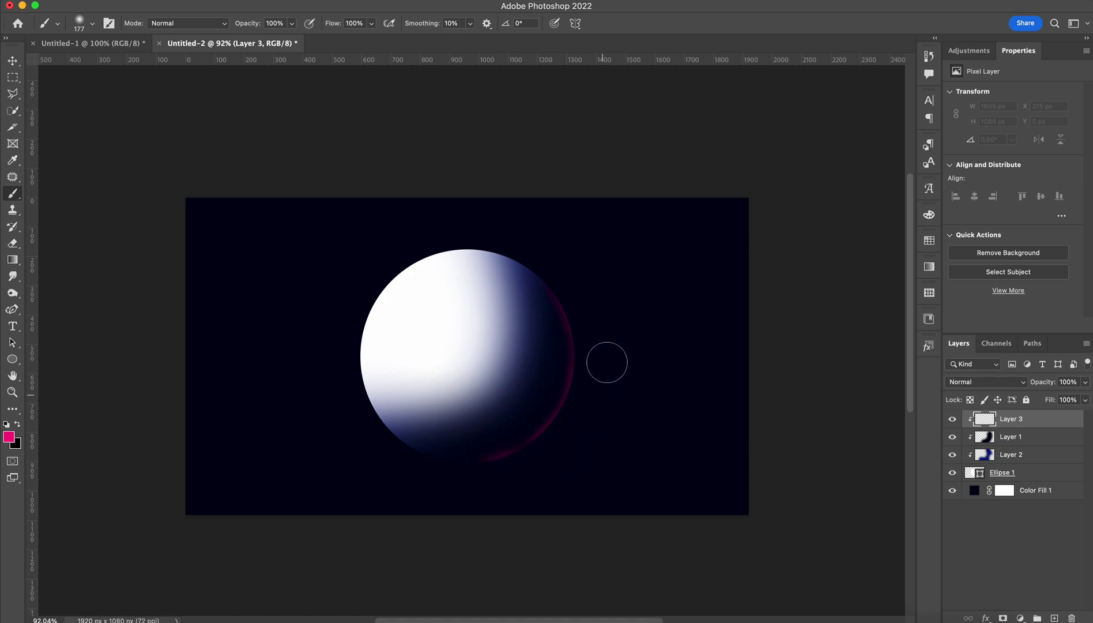
{"action": "left_click", "coordinate": [292, 23]}
{"action": "left_click", "coordinate": [251, 37]}
{"action": "left_click_drag", "start_coordinate": [251, 37], "coordinate": [243, 37]}
{"action": "mouse_move", "coordinate": [566, 271]}
{"action": "left_mouse_down"}
{"action": "mouse_move", "coordinate": [583, 340]}
{"action": "mouse_move", "coordinate": [550, 431]}
{"action": "mouse_move", "coordinate": [513, 465]}
{"action": "mouse_move", "coordinate": [452, 486]}
{"action": "mouse_move", "coordinate": [596, 425]}
{"action": "mouse_move", "coordinate": [638, 359]}
{"action": "mouse_move", "coordinate": [574, 466]}
{"action": "left_mouse_up"}
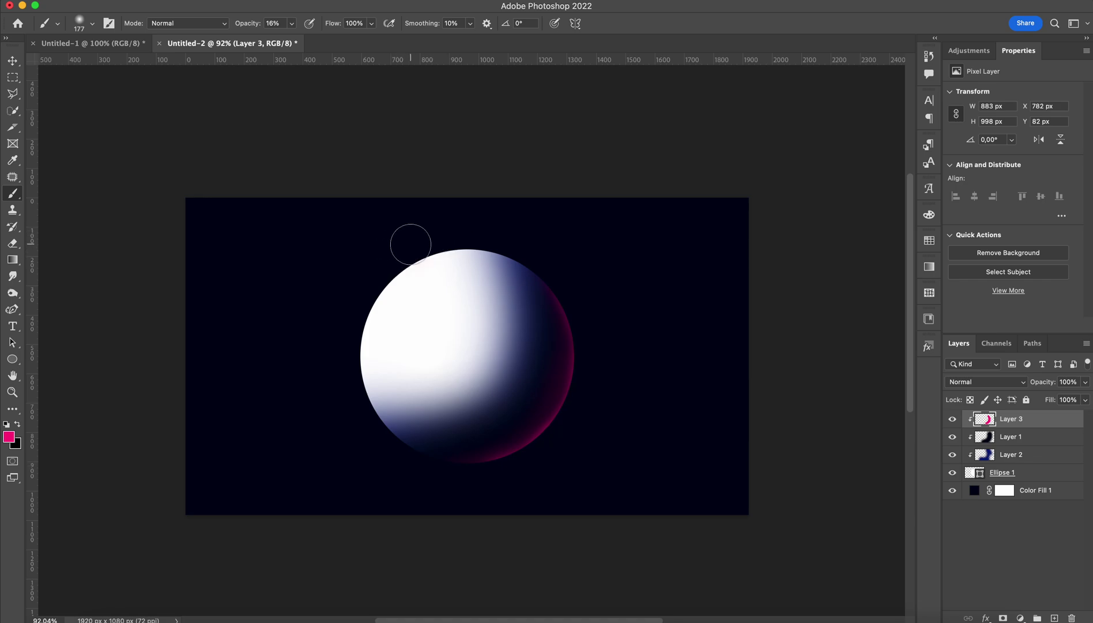
{"action": "mouse_move", "coordinate": [369, 281]}
{"action": "left_mouse_down"}
{"action": "mouse_move", "coordinate": [393, 259]}
{"action": "mouse_move", "coordinate": [384, 284]}
{"action": "mouse_move", "coordinate": [394, 277]}
{"action": "mouse_move", "coordinate": [416, 240]}
{"action": "mouse_move", "coordinate": [359, 294]}
{"action": "mouse_move", "coordinate": [404, 248]}
{"action": "mouse_move", "coordinate": [360, 286]}
{"action": "mouse_move", "coordinate": [402, 245]}
{"action": "mouse_move", "coordinate": [363, 280]}
{"action": "mouse_move", "coordinate": [393, 250]}
{"action": "mouse_move", "coordinate": [372, 270]}
{"action": "left_mouse_up"}
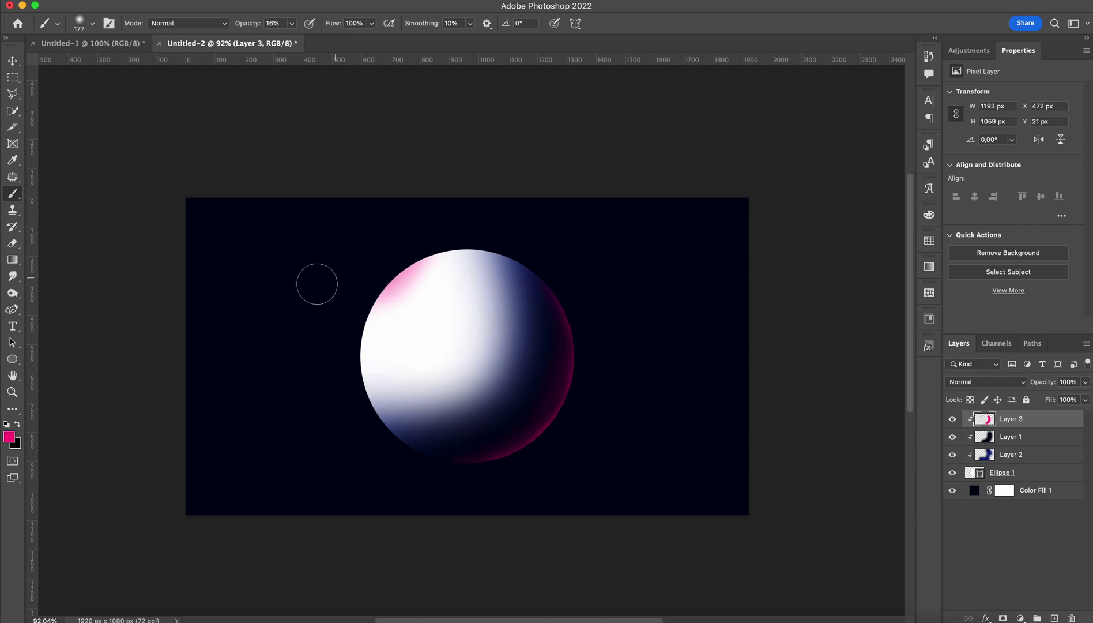
{"action": "key", "text": "v"}
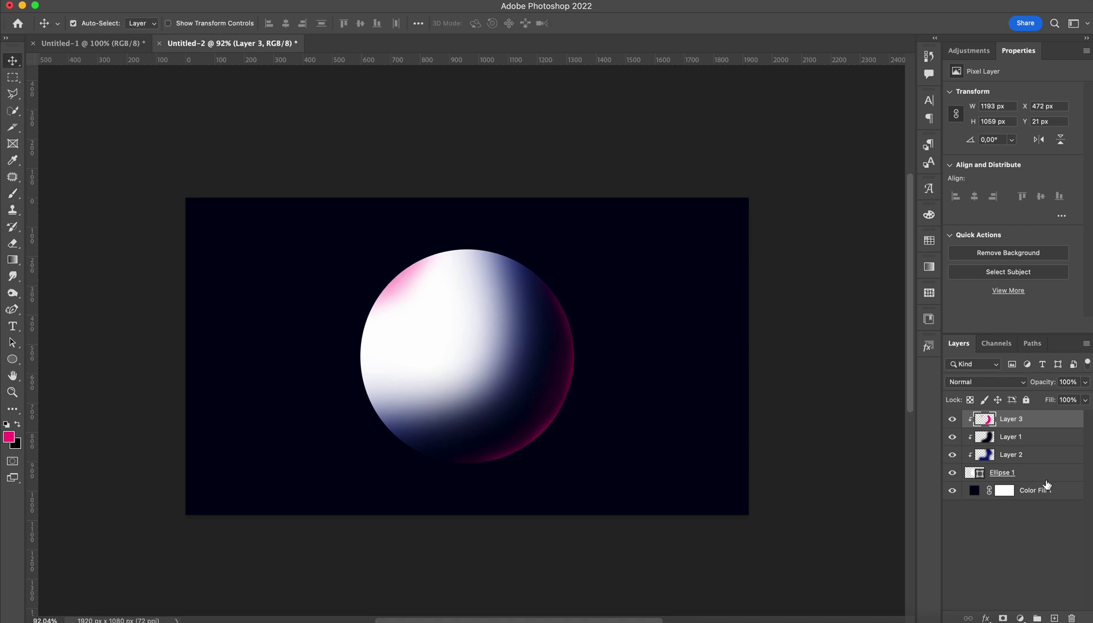
Step: Add a new Layer 4 above Color Fill 1 and set the foreground to blue #003cff
{"action": "left_click", "coordinate": [1045, 493]}
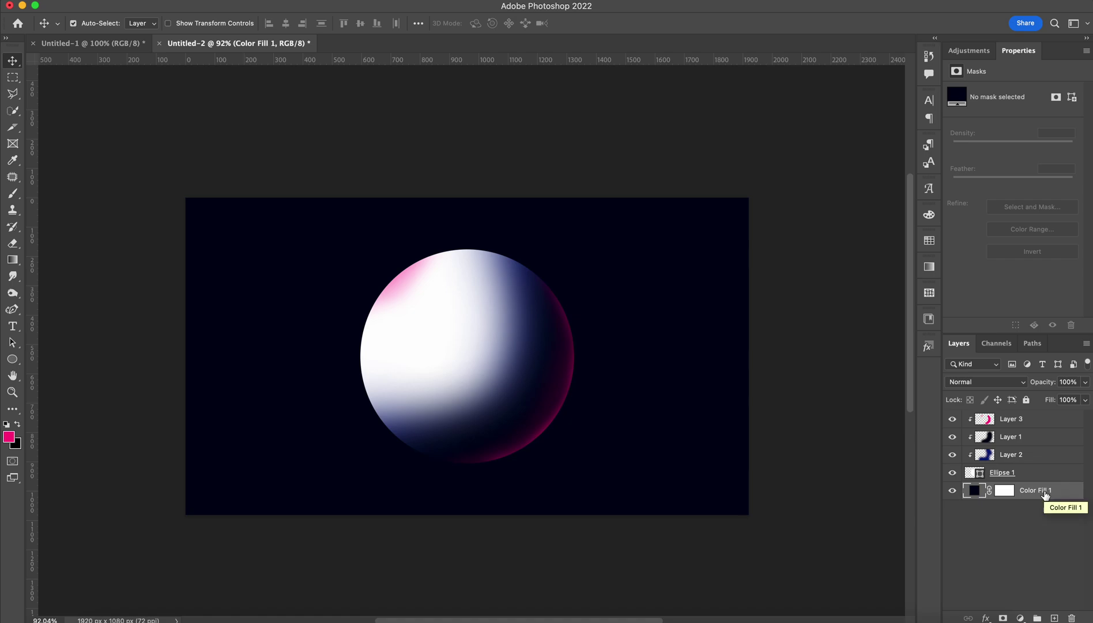
{"action": "left_click", "coordinate": [1055, 618]}
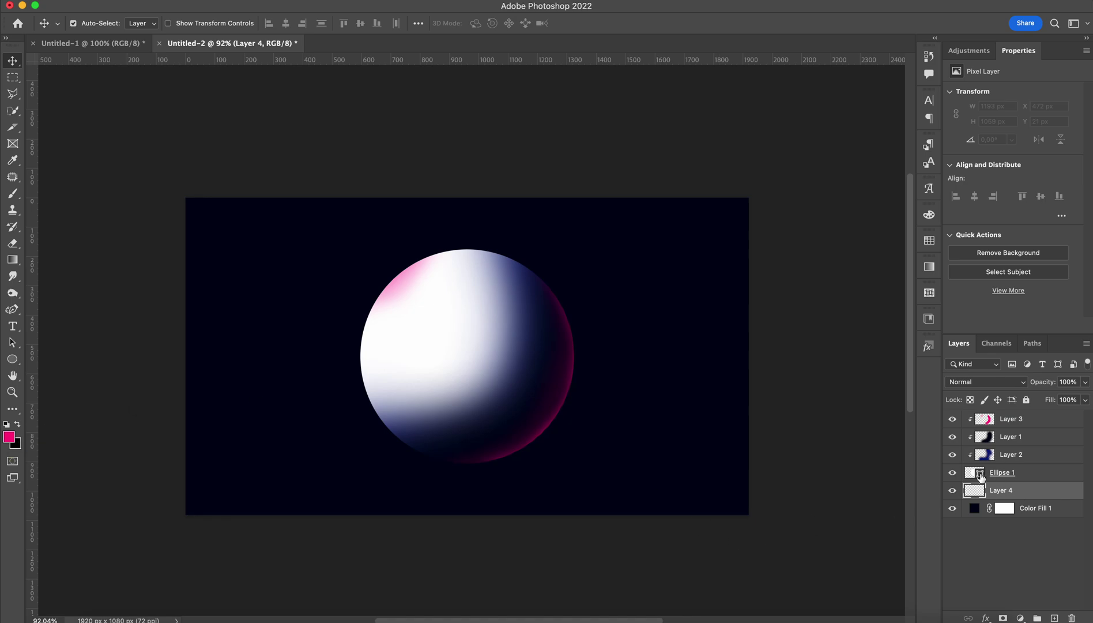
{"action": "left_click", "coordinate": [9, 437]}
{"action": "left_click", "coordinate": [767, 305]}
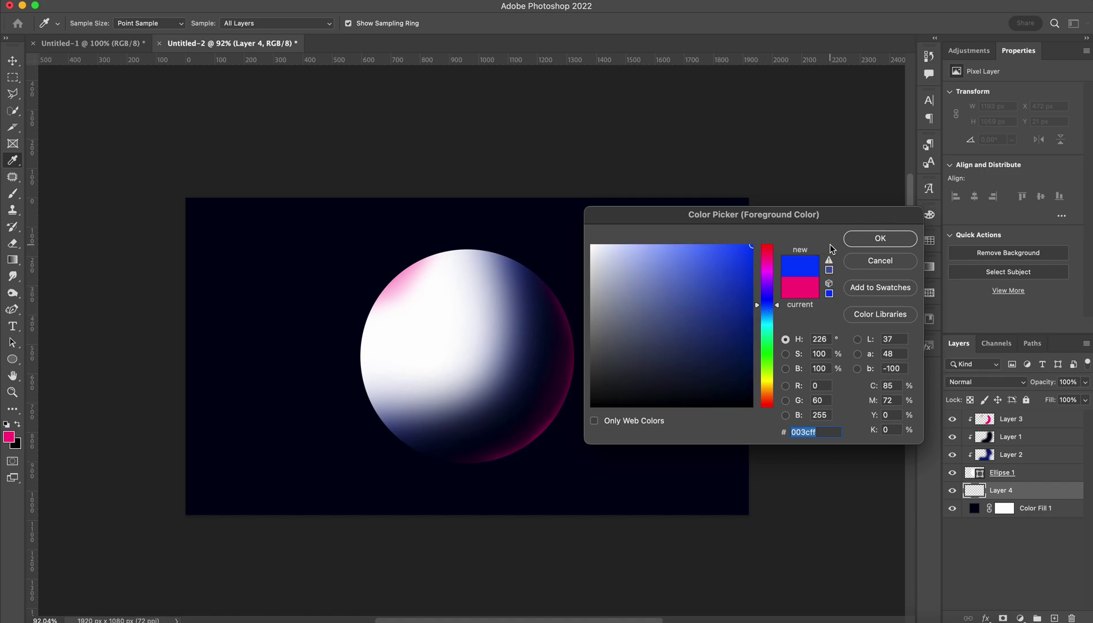
{"action": "left_click", "coordinate": [871, 238]}
Step: Paint a soft blue glow around the sphere with a 434 px brush at 80% opacity
{"action": "key", "text": "b"}
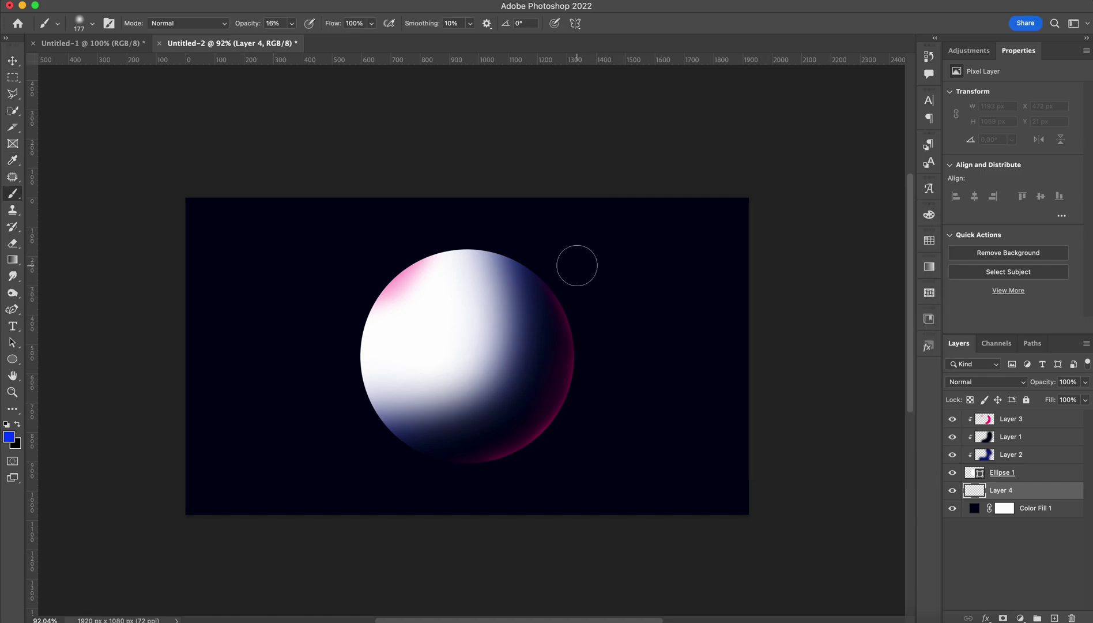
{"action": "left_click_drag", "start_coordinate": [577, 265], "coordinate": [617, 270]}
{"action": "left_click", "coordinate": [293, 26]}
{"action": "left_click_drag", "start_coordinate": [291, 38], "coordinate": [329, 39]}
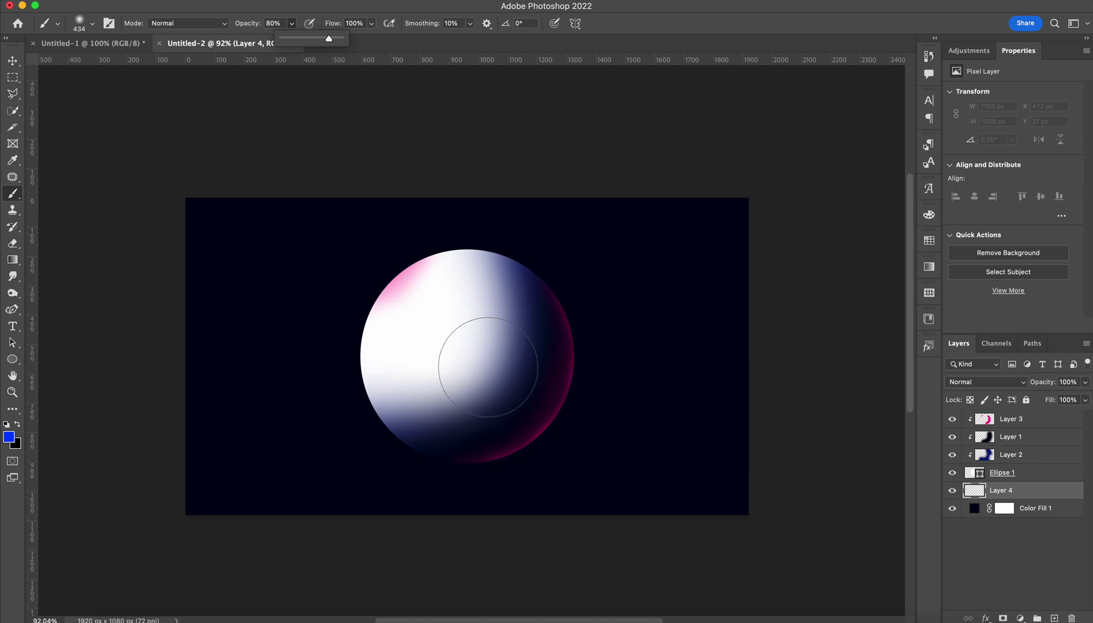
{"action": "left_click", "coordinate": [433, 341]}
{"action": "mouse_move", "coordinate": [433, 327]}
{"action": "left_mouse_down"}
{"action": "mouse_move", "coordinate": [467, 338]}
{"action": "mouse_move", "coordinate": [491, 385]}
{"action": "mouse_move", "coordinate": [472, 395]}
{"action": "mouse_move", "coordinate": [439, 372]}
{"action": "mouse_move", "coordinate": [419, 331]}
{"action": "mouse_move", "coordinate": [461, 302]}
{"action": "mouse_move", "coordinate": [496, 312]}
{"action": "mouse_move", "coordinate": [505, 392]}
{"action": "mouse_move", "coordinate": [477, 406]}
{"action": "mouse_move", "coordinate": [457, 403]}
{"action": "mouse_move", "coordinate": [434, 379]}
{"action": "mouse_move", "coordinate": [422, 325]}
{"action": "mouse_move", "coordinate": [438, 313]}
{"action": "mouse_move", "coordinate": [504, 390]}
{"action": "mouse_move", "coordinate": [423, 321]}
{"action": "mouse_move", "coordinate": [508, 401]}
{"action": "mouse_move", "coordinate": [430, 313]}
{"action": "mouse_move", "coordinate": [500, 378]}
{"action": "left_mouse_up"}
Step: Add a new Layer 5 and set the foreground to pink #ff0084
{"action": "key", "text": "v"}
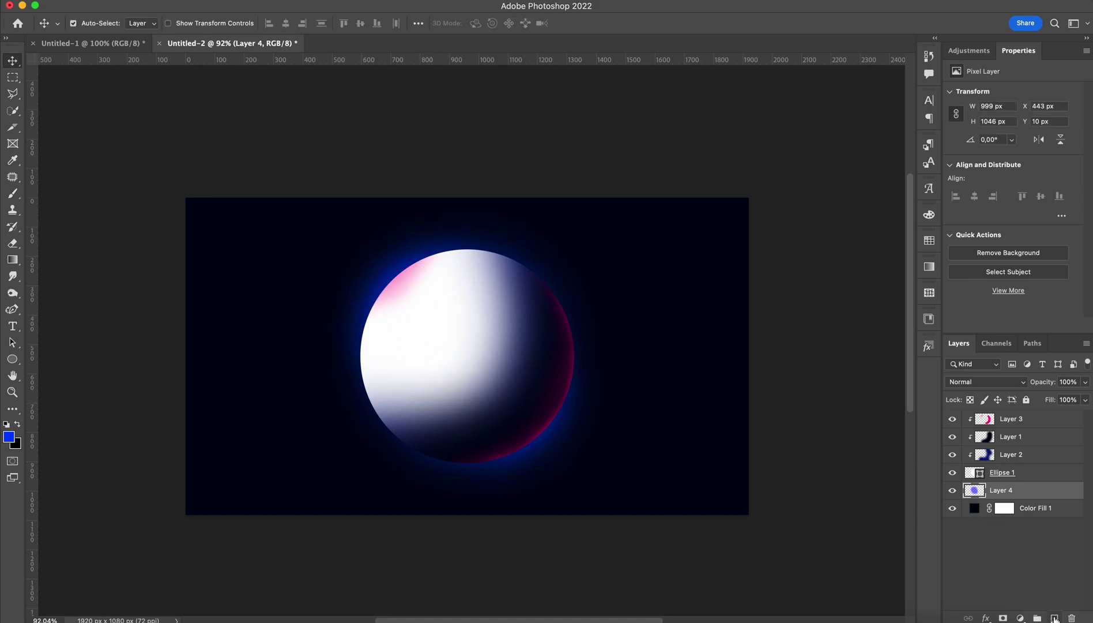
{"action": "left_click", "coordinate": [1055, 617]}
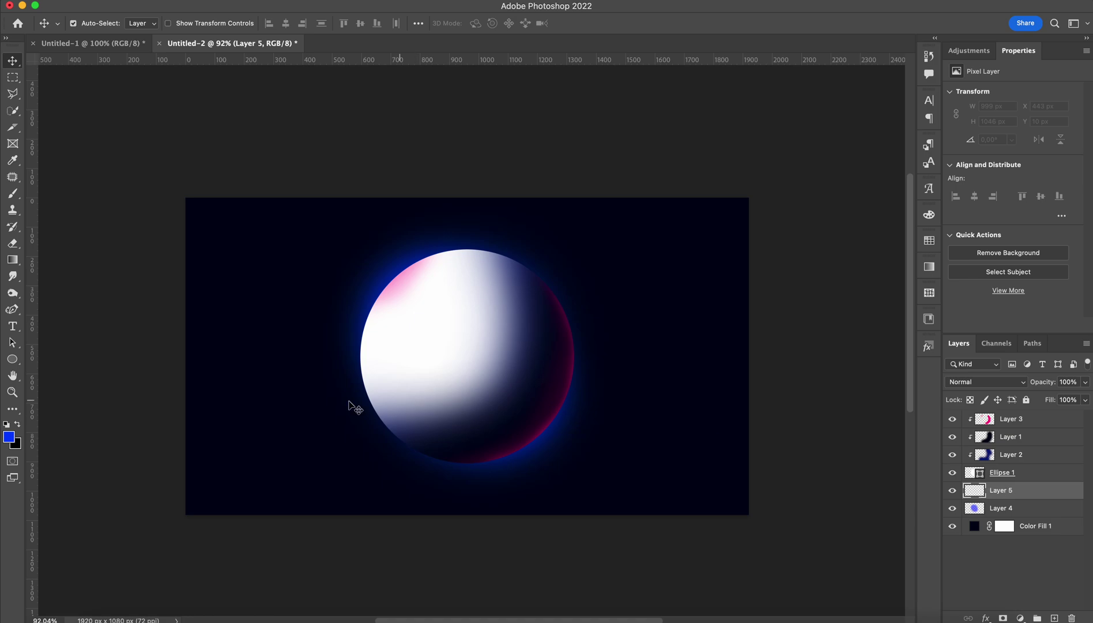
{"action": "left_click", "coordinate": [9, 436]}
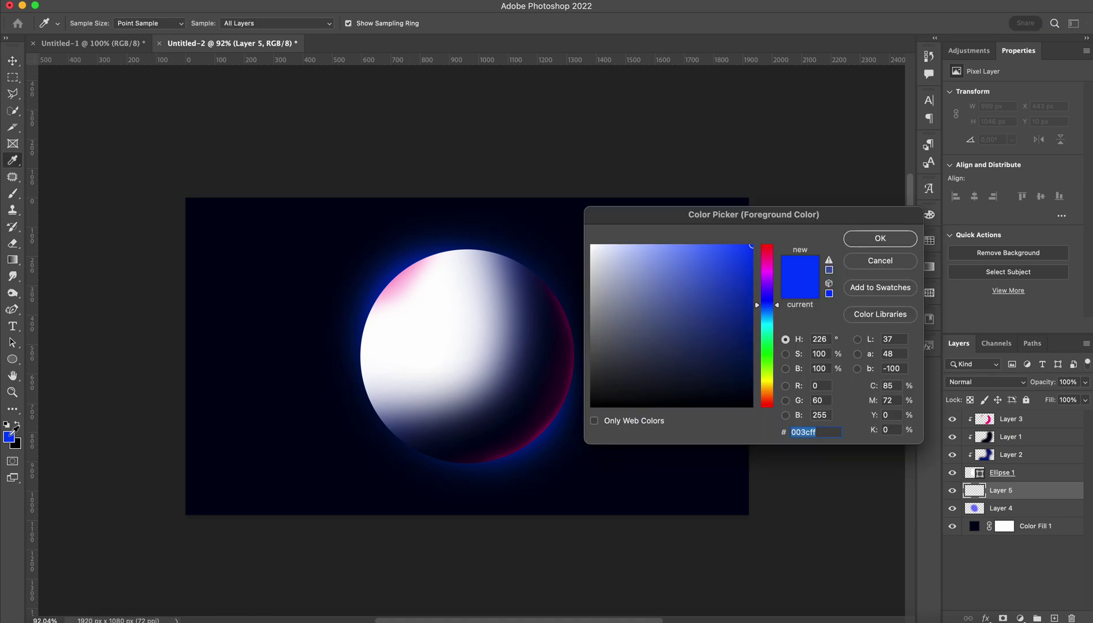
{"action": "left_click", "coordinate": [767, 267]}
{"action": "left_click_drag", "start_coordinate": [767, 266], "coordinate": [767, 260]}
{"action": "left_click", "coordinate": [864, 238]}
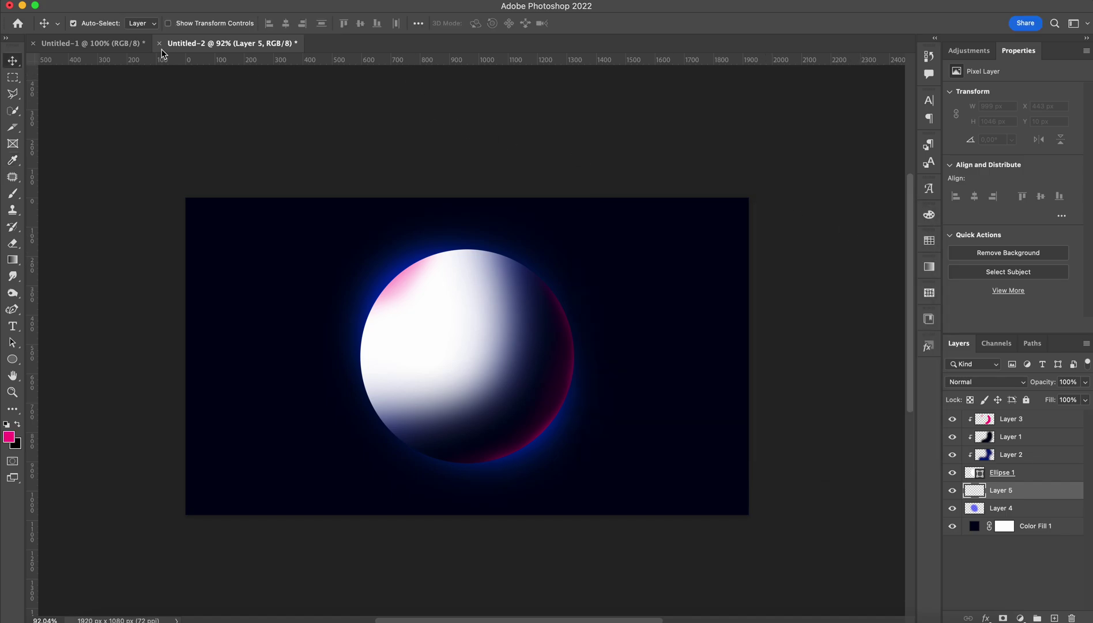
Step: Paint a magenta glow at the sphere's lower right and upper left at 50% brush opacity
{"action": "key", "text": "b"}
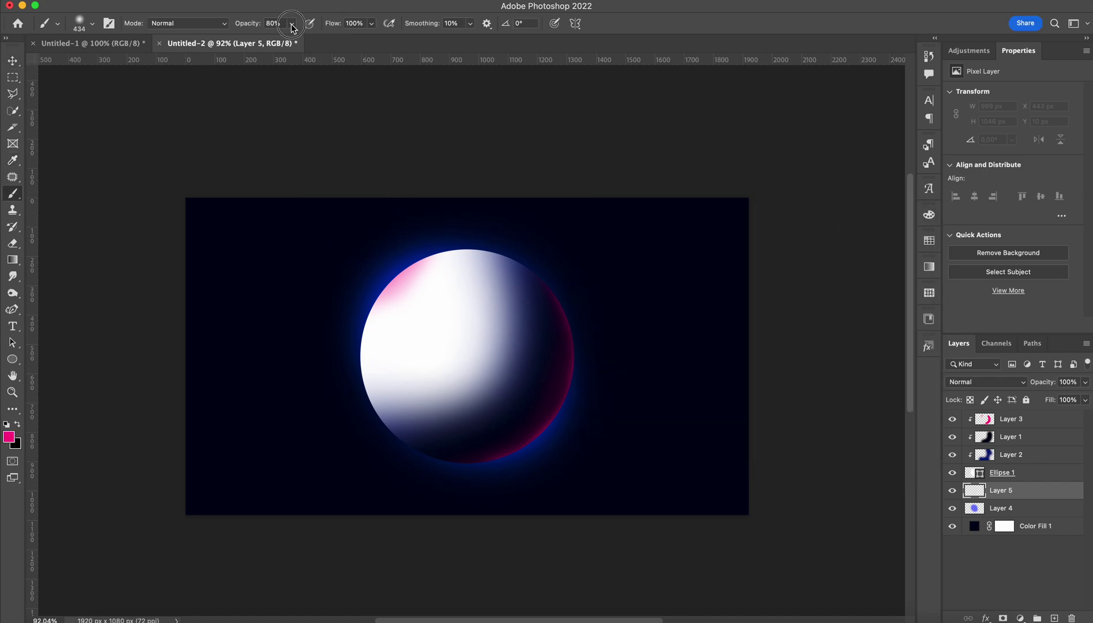
{"action": "left_click", "coordinate": [291, 23]}
{"action": "left_click_drag", "start_coordinate": [288, 38], "coordinate": [276, 40]}
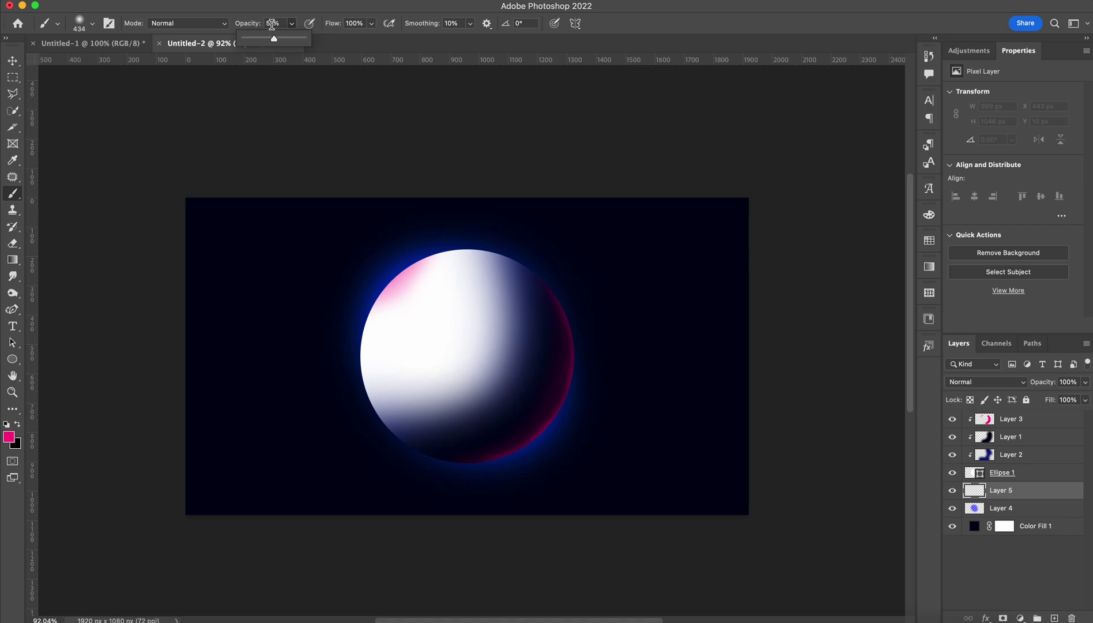
{"action": "left_click", "coordinate": [272, 23]}
{"action": "type", "text": "50"}
{"action": "key", "text": "Return"}
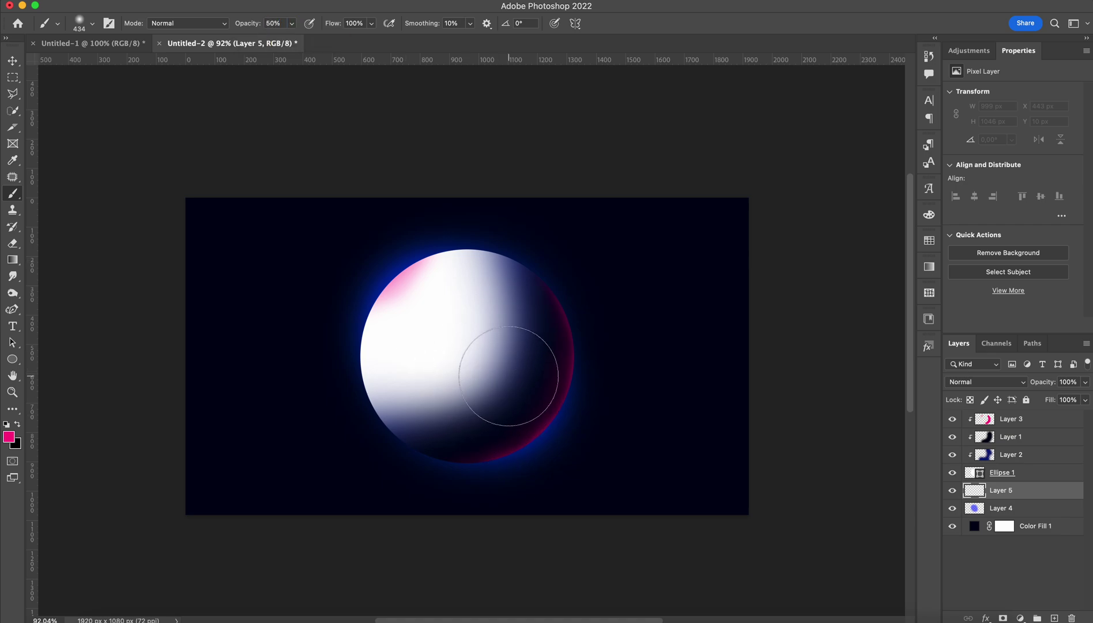
{"action": "mouse_move", "coordinate": [508, 376]}
{"action": "left_mouse_down"}
{"action": "mouse_move", "coordinate": [496, 383]}
{"action": "mouse_move", "coordinate": [536, 409]}
{"action": "mouse_move", "coordinate": [506, 385]}
{"action": "left_mouse_up"}
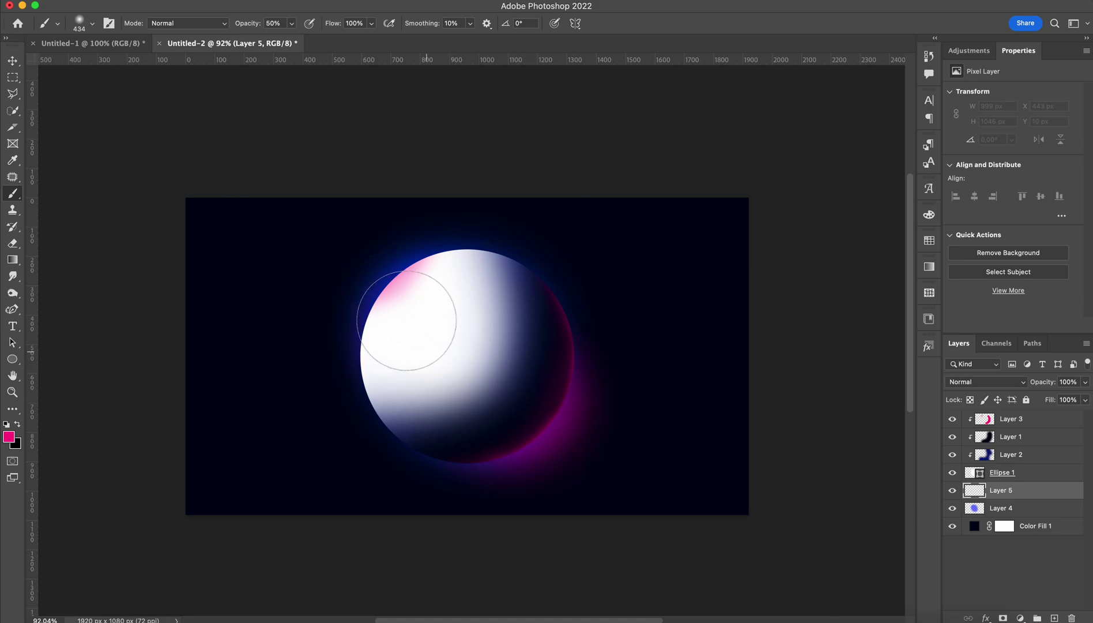
{"action": "mouse_move", "coordinate": [407, 320]}
{"action": "left_mouse_down"}
{"action": "mouse_move", "coordinate": [437, 316]}
{"action": "mouse_move", "coordinate": [429, 303]}
{"action": "mouse_move", "coordinate": [483, 320]}
{"action": "mouse_move", "coordinate": [520, 341]}
{"action": "mouse_move", "coordinate": [539, 387]}
{"action": "mouse_move", "coordinate": [488, 407]}
{"action": "mouse_move", "coordinate": [436, 328]}
{"action": "mouse_move", "coordinate": [380, 280]}
{"action": "mouse_move", "coordinate": [466, 336]}
{"action": "mouse_move", "coordinate": [572, 430]}
{"action": "mouse_move", "coordinate": [516, 406]}
{"action": "mouse_move", "coordinate": [461, 339]}
{"action": "mouse_move", "coordinate": [363, 278]}
{"action": "mouse_move", "coordinate": [430, 306]}
{"action": "mouse_move", "coordinate": [475, 350]}
{"action": "left_mouse_up"}
Step: On Layer 4, paint more blue glow along the sphere's upper-right, lower-left and right rims
{"action": "left_click", "coordinate": [1028, 512]}
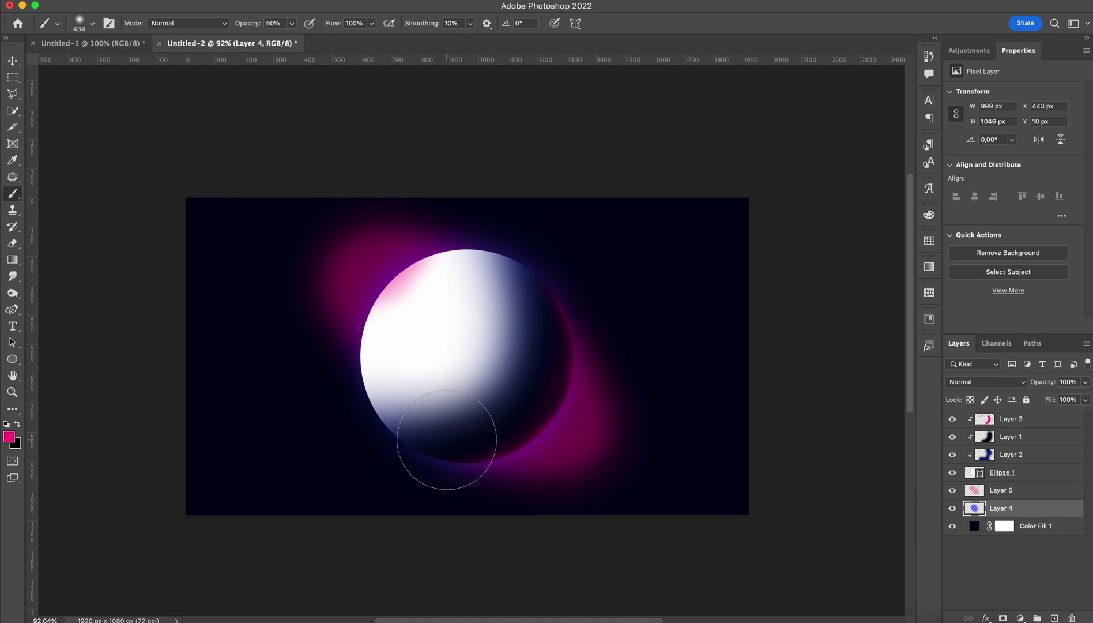
{"action": "left_click", "coordinate": [10, 436]}
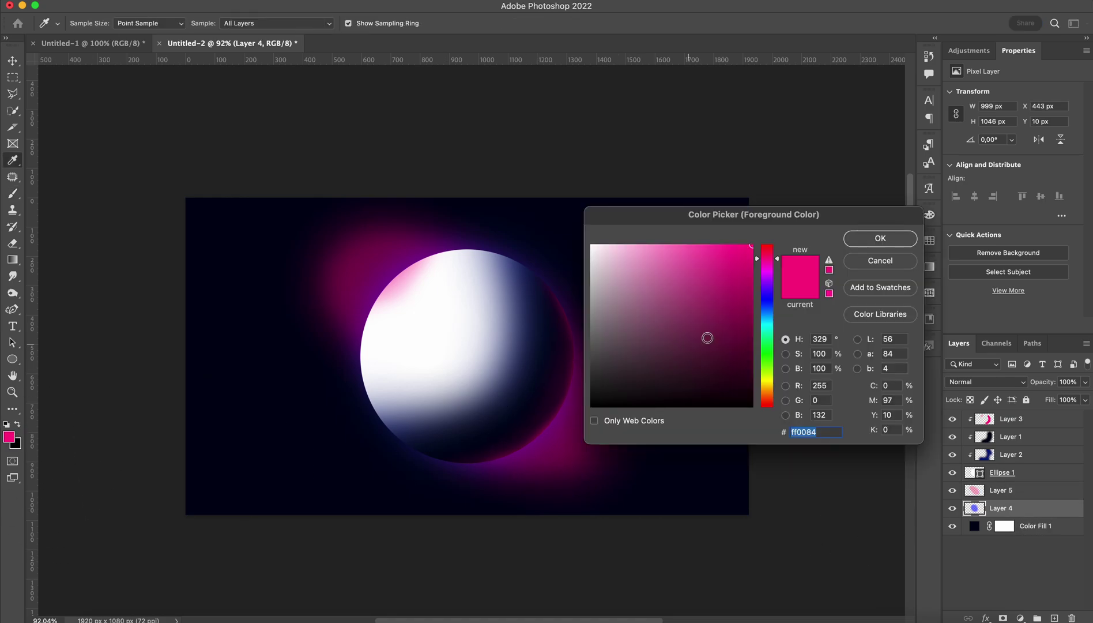
{"action": "left_click", "coordinate": [768, 304]}
{"action": "left_click", "coordinate": [880, 238]}
{"action": "key", "text": "b"}
{"action": "mouse_move", "coordinate": [444, 311]}
{"action": "left_mouse_down"}
{"action": "mouse_move", "coordinate": [511, 318]}
{"action": "mouse_move", "coordinate": [515, 342]}
{"action": "mouse_move", "coordinate": [467, 405]}
{"action": "mouse_move", "coordinate": [415, 391]}
{"action": "left_mouse_up"}
{"action": "mouse_move", "coordinate": [513, 316]}
{"action": "left_mouse_down"}
{"action": "mouse_move", "coordinate": [556, 413]}
{"action": "mouse_move", "coordinate": [514, 409]}
{"action": "mouse_move", "coordinate": [436, 360]}
{"action": "mouse_move", "coordinate": [399, 318]}
{"action": "mouse_move", "coordinate": [428, 313]}
{"action": "mouse_move", "coordinate": [461, 344]}
{"action": "left_mouse_up"}
{"action": "key", "text": "v"}
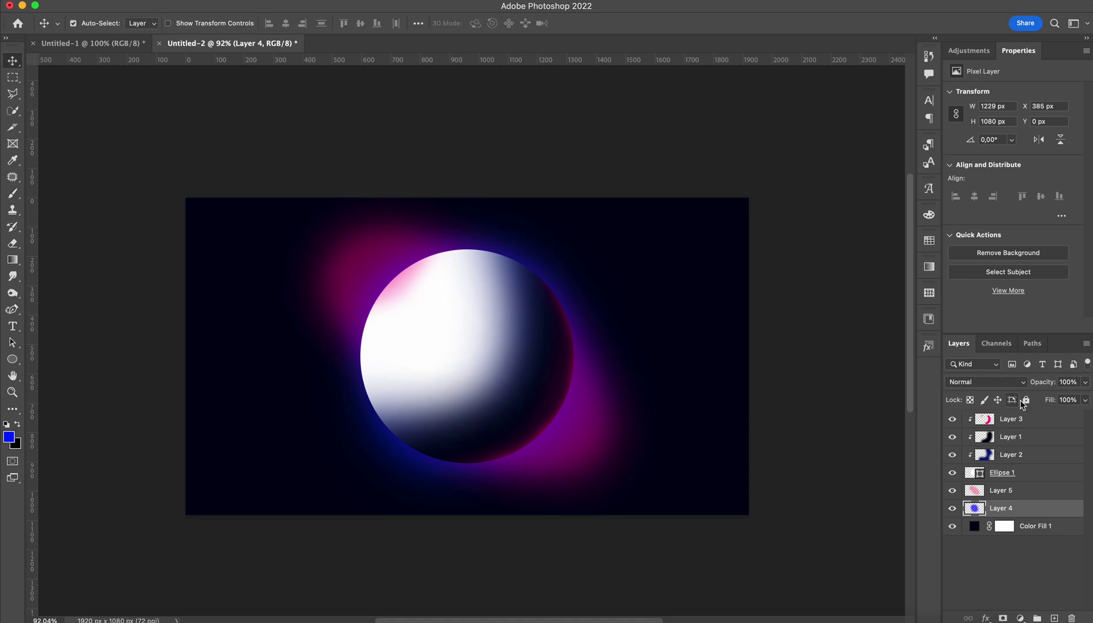
Step: Group all layers from Color Fill 1 to Layer 3 into Group 1 and convert it to a smart object
{"action": "left_click", "coordinate": [1058, 530]}
{"action": "left_click", "coordinate": [1031, 420], "text": "shift"}
{"action": "key", "text": "super+g"}
{"action": "right_click", "coordinate": [1009, 422]}
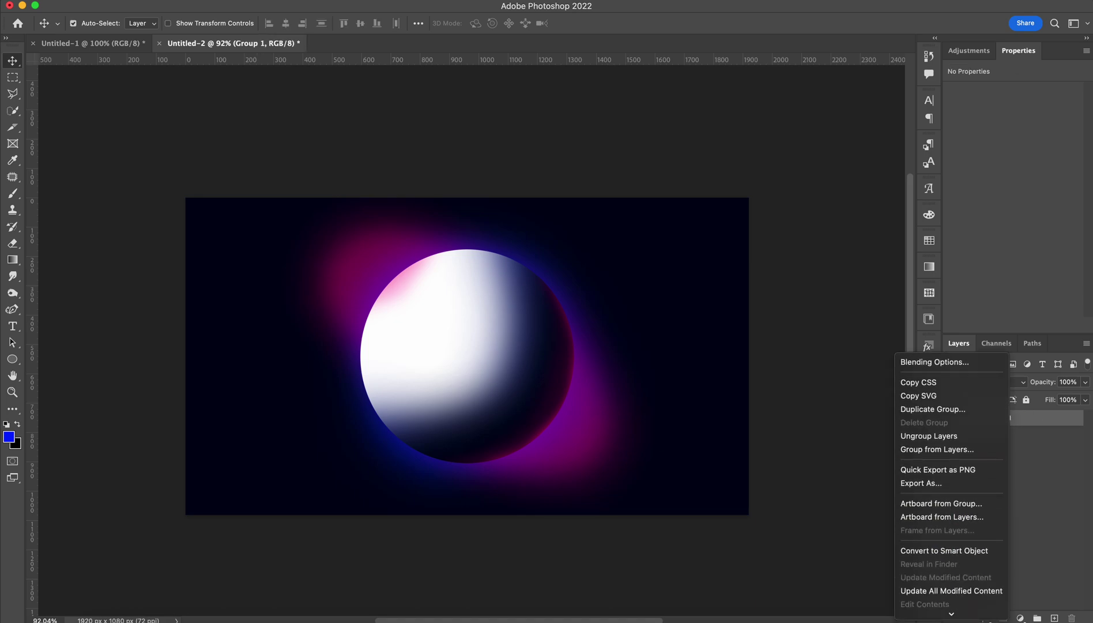
{"action": "mouse_move", "coordinate": [951, 613]}
{"action": "left_click", "coordinate": [943, 471]}
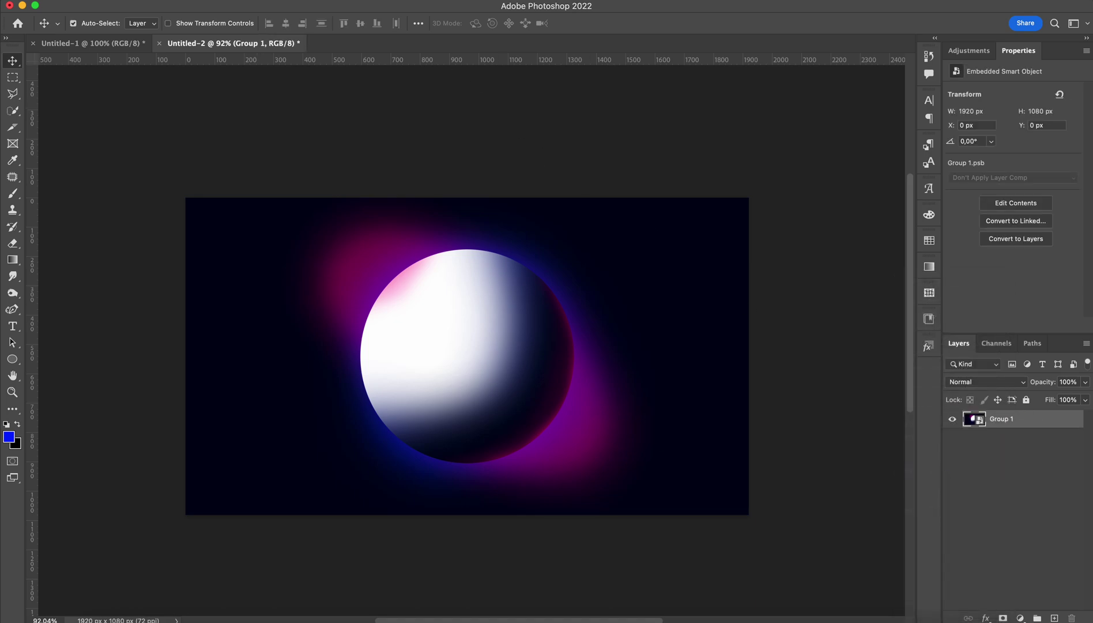
Step: Apply Filter > Noise > Add Noise with an amount of 7%
{"action": "left_click", "coordinate": [303, 7]}
{"action": "mouse_move", "coordinate": [331, 189]}
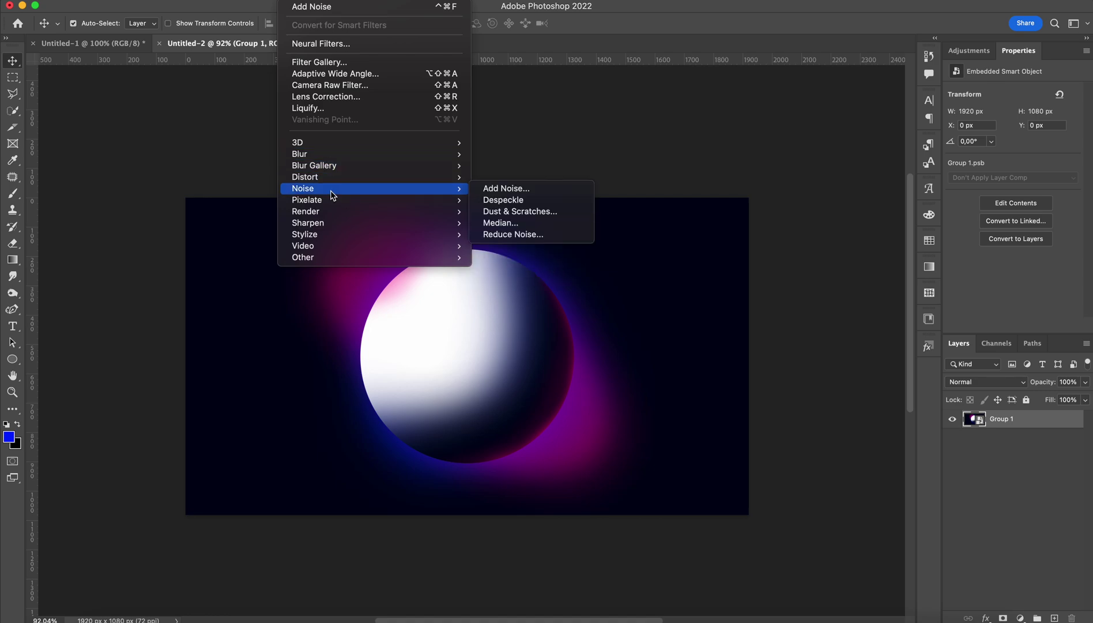
{"action": "left_click", "coordinate": [516, 188]}
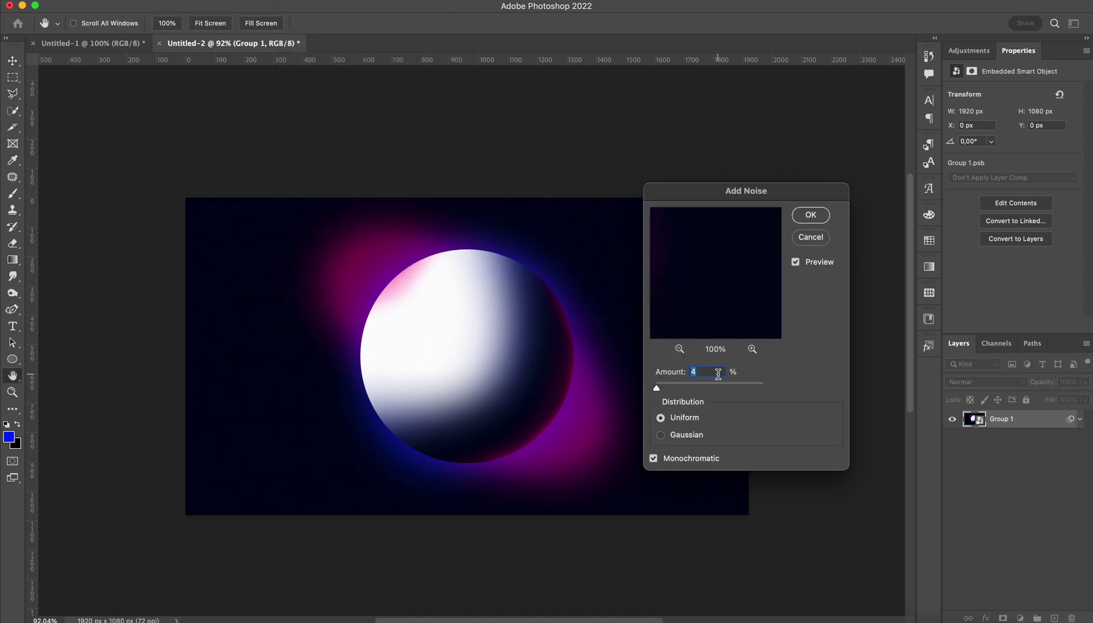
{"action": "type", "text": "8"}
{"action": "key", "text": "BackSpace"}
{"action": "type", "text": "7"}
{"action": "key", "text": "Return"}
{"action": "left_click", "coordinate": [1080, 418]}
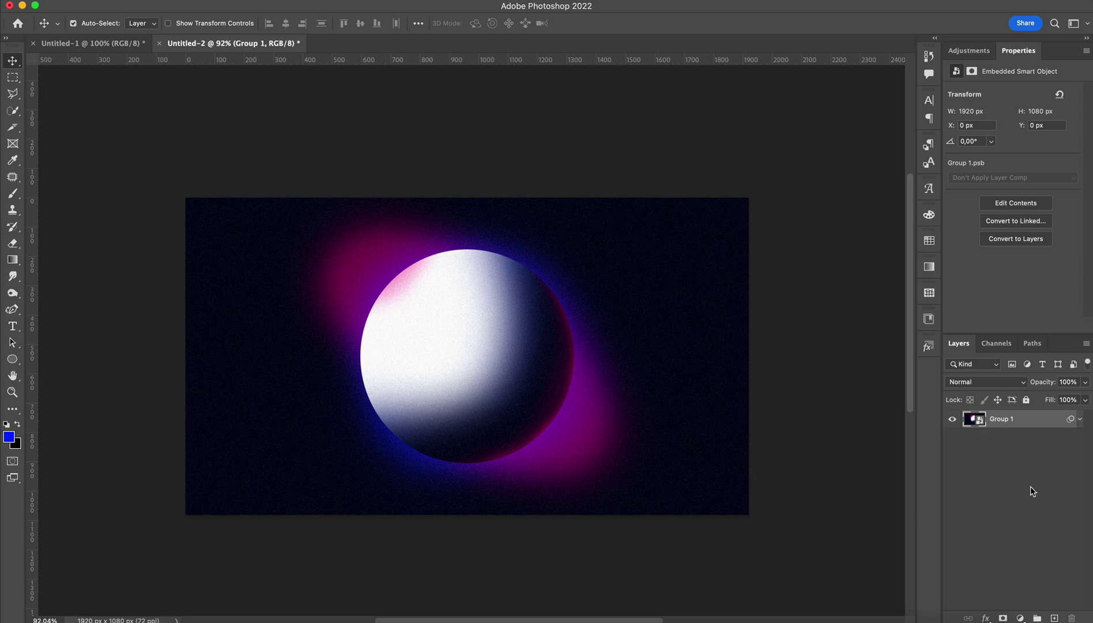